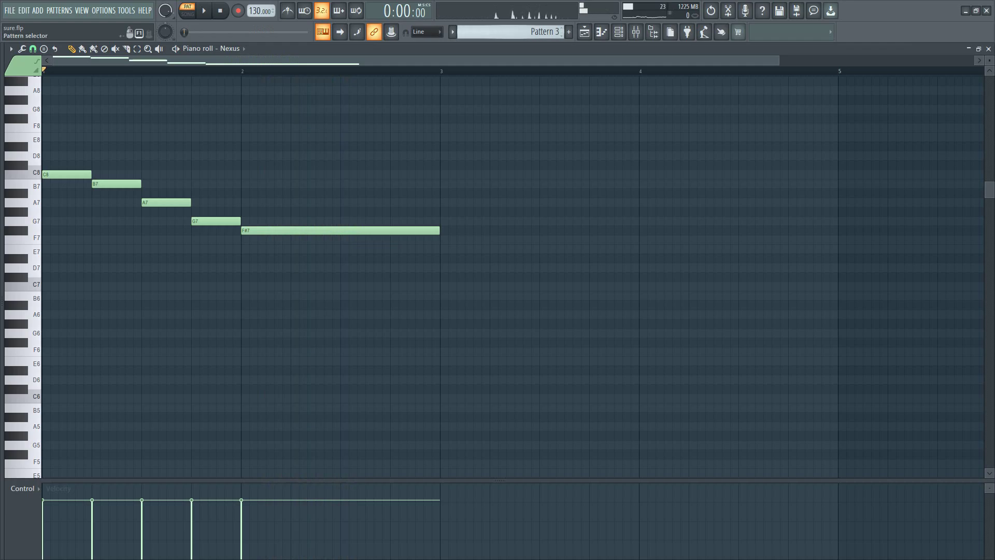
- Switch to Pattern 4, show the Nexus #5 notes and play them while checking the levels in the mixer
left_click_drag(518, 32, 518, 27)
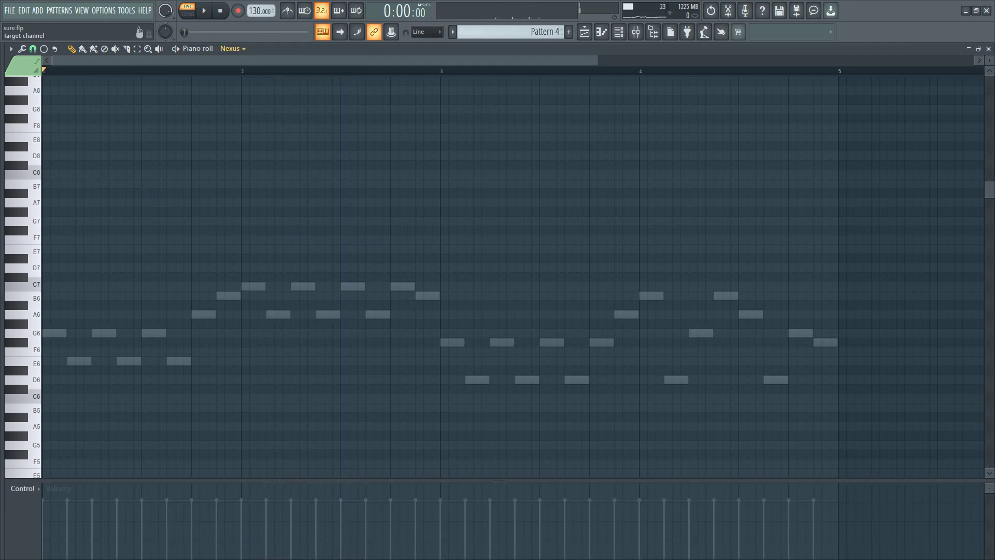
left_click(236, 108)
key("space")
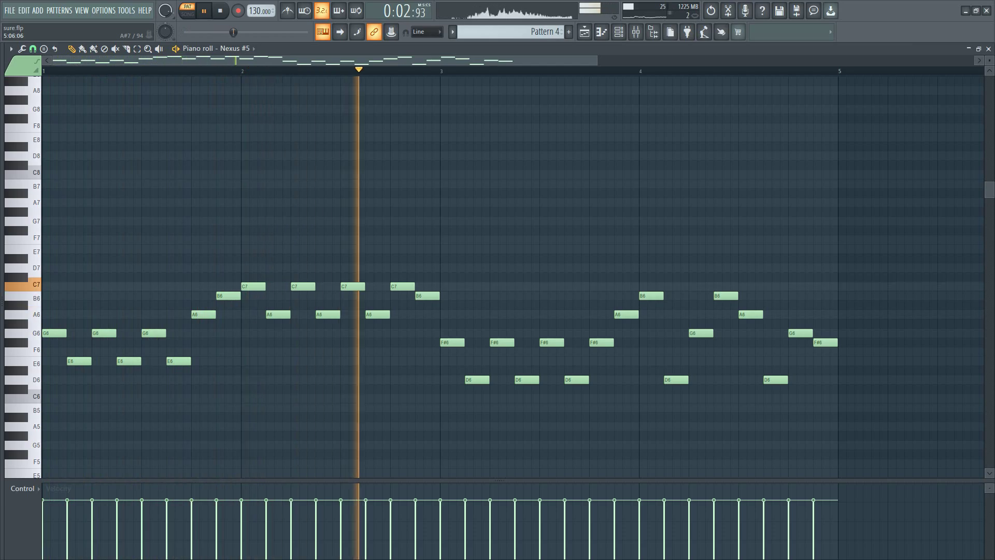
left_click(635, 31)
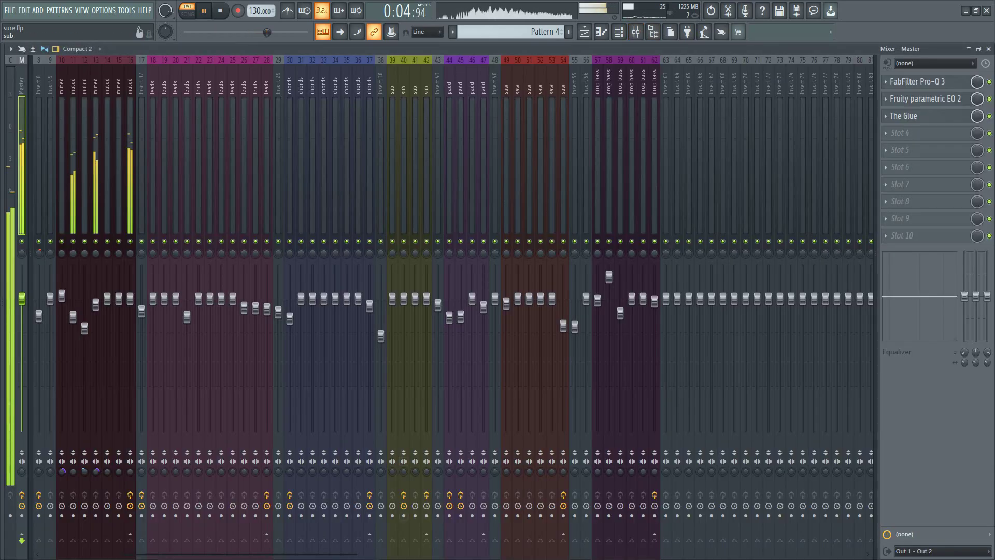
left_click_drag(337, 553, 258, 553)
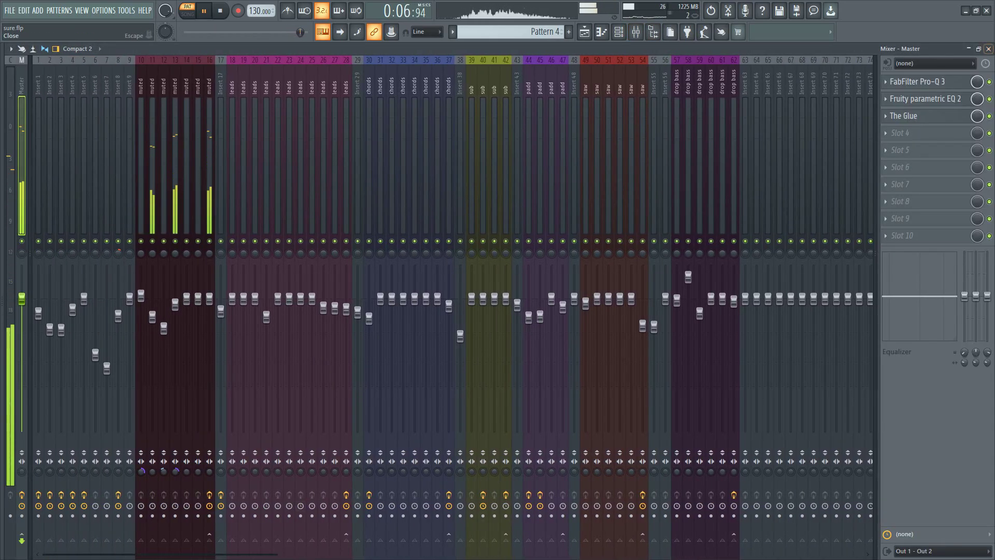
left_click(988, 48)
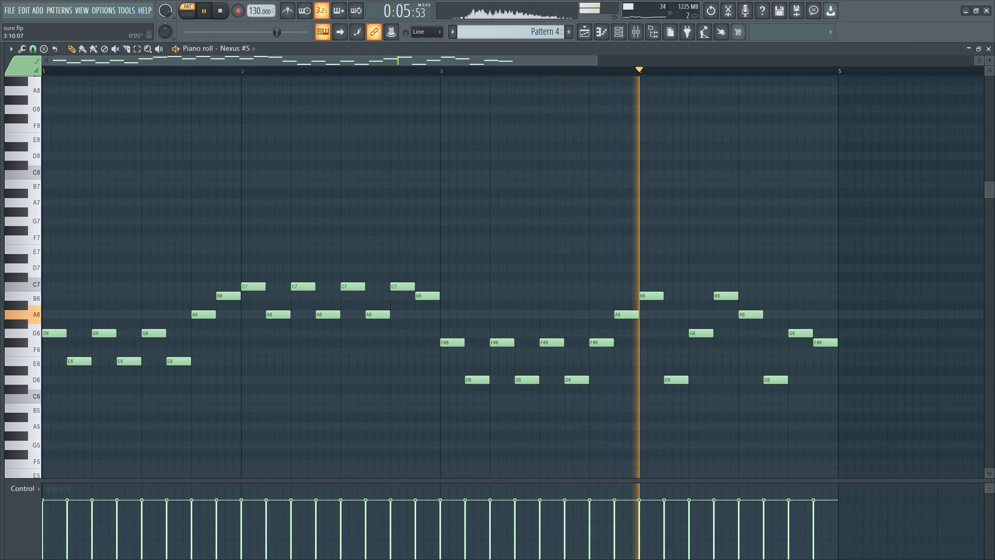
- Switch to Pattern 5, fit all eight bars in the piano roll and check which channels play in the channel rack
scroll(510, 32, "up", 1)
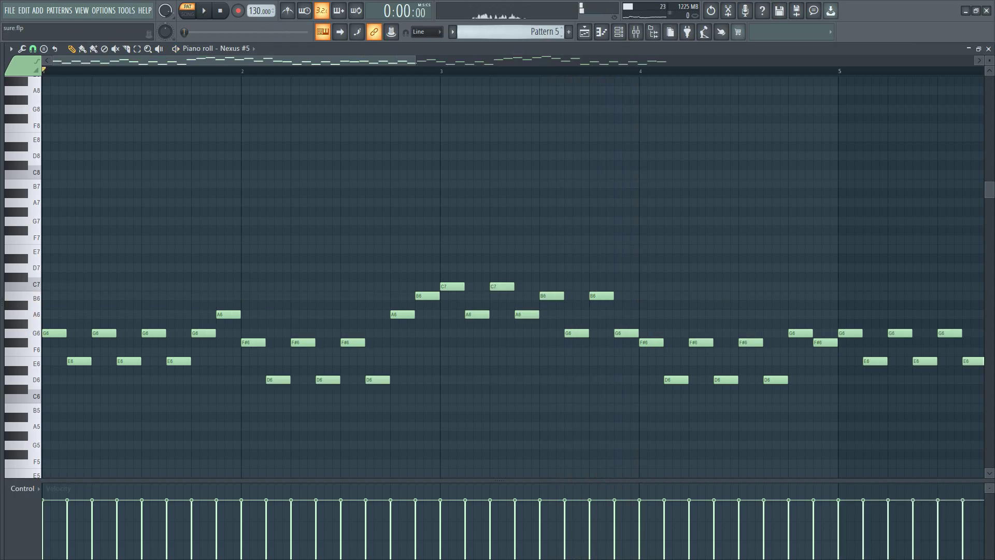
left_click_drag(416, 61, 687, 61)
left_click(618, 32)
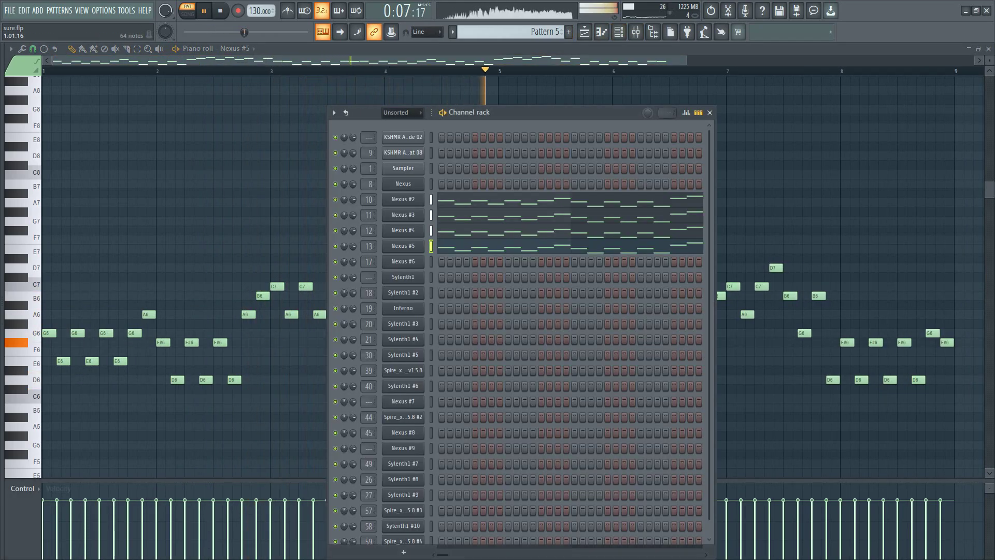
left_click(709, 113)
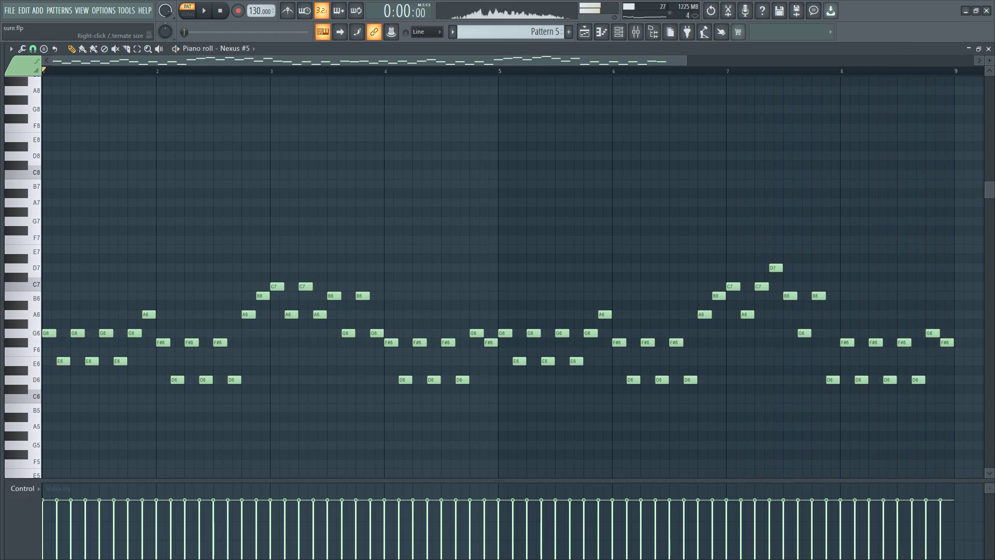
- Enlarge the piano roll's note area, switch to Pattern 6 and play it while checking the mixer levels
left_click_drag(499, 481, 499, 492)
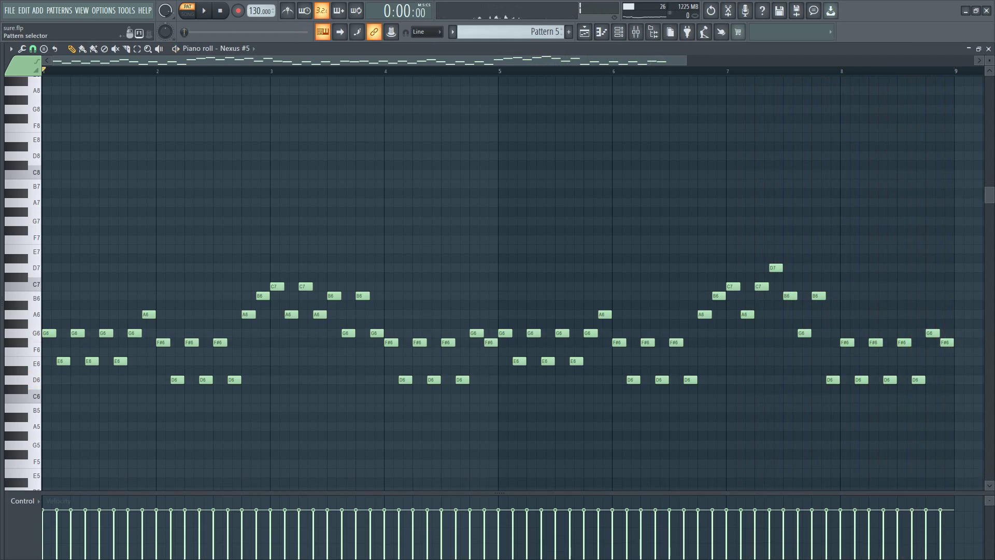
scroll(518, 32, "up", 1)
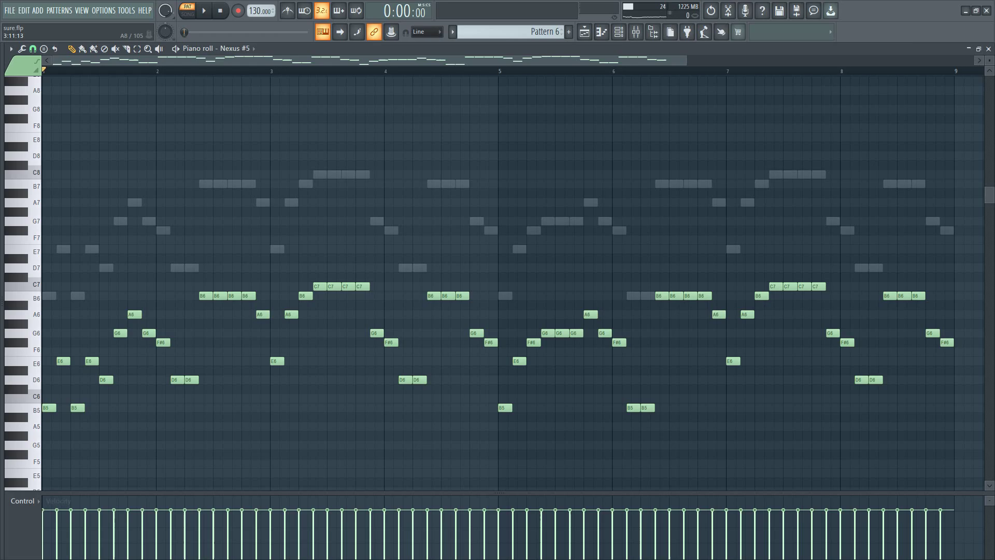
key("space")
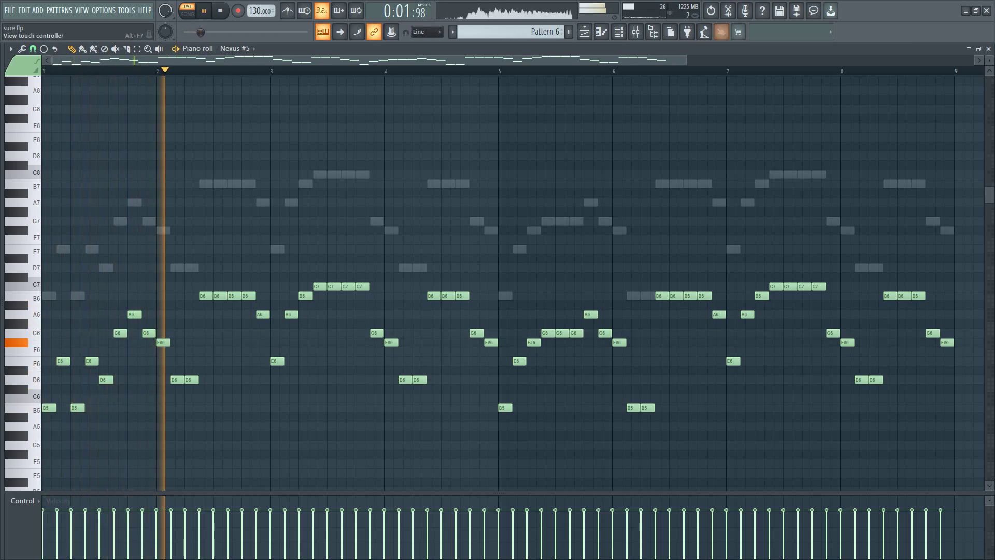
key("F9")
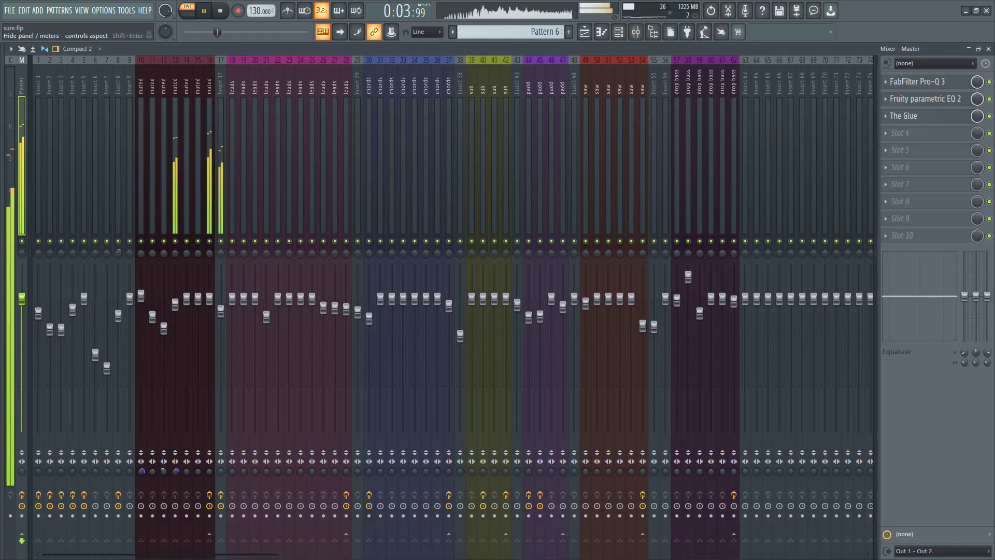
key("F7")
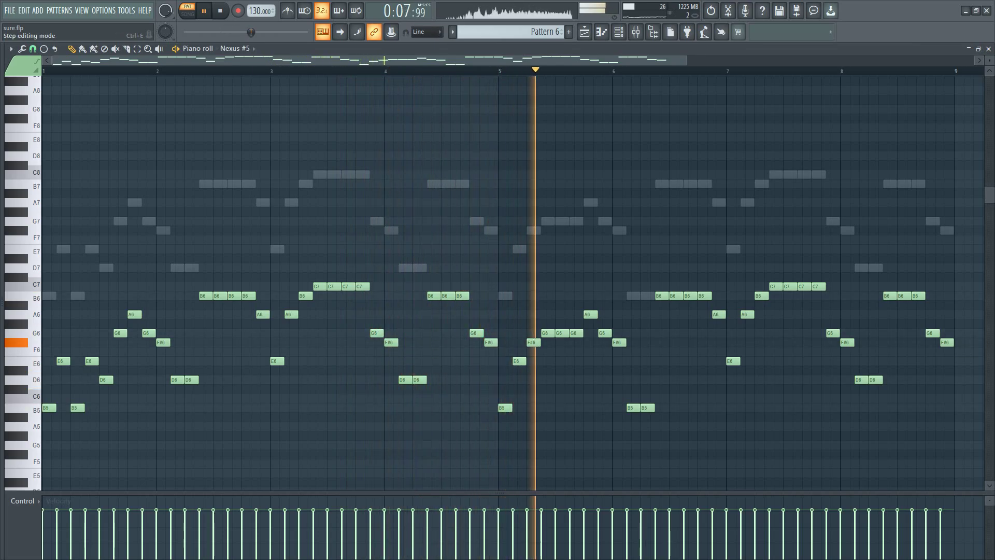
- Show the Nexus #6 notes of Pattern 6 in the piano roll
scroll(238, 49, "down", 1)
scroll(238, 48, "up", 1)
scroll(237, 49, "down", 1)
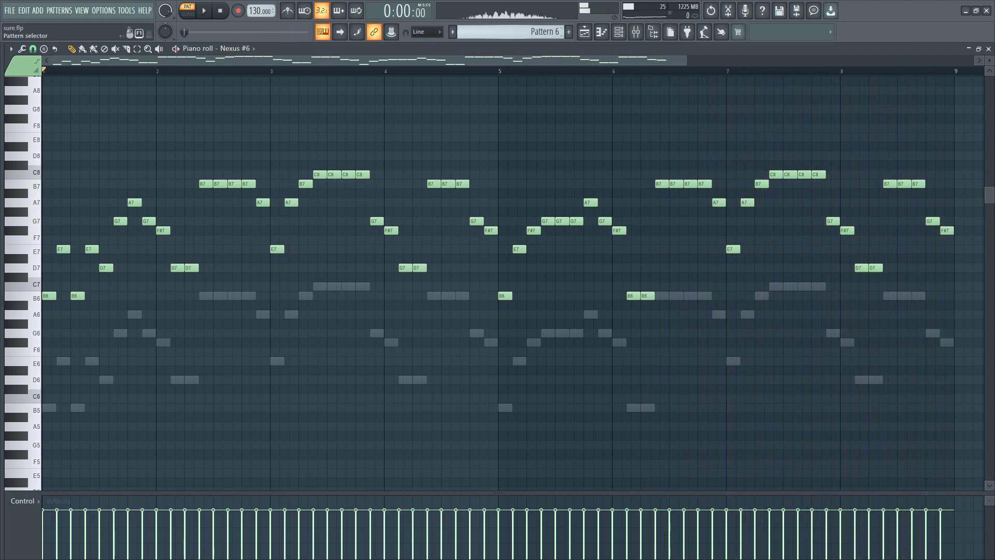
- Switch to Pattern 7 and listen to its Sylenth1 part in the piano roll, stopping playback near the end
scroll(511, 32, "down", 1)
scroll(235, 48, "down", 1)
scroll(589, 222, "down", 3)
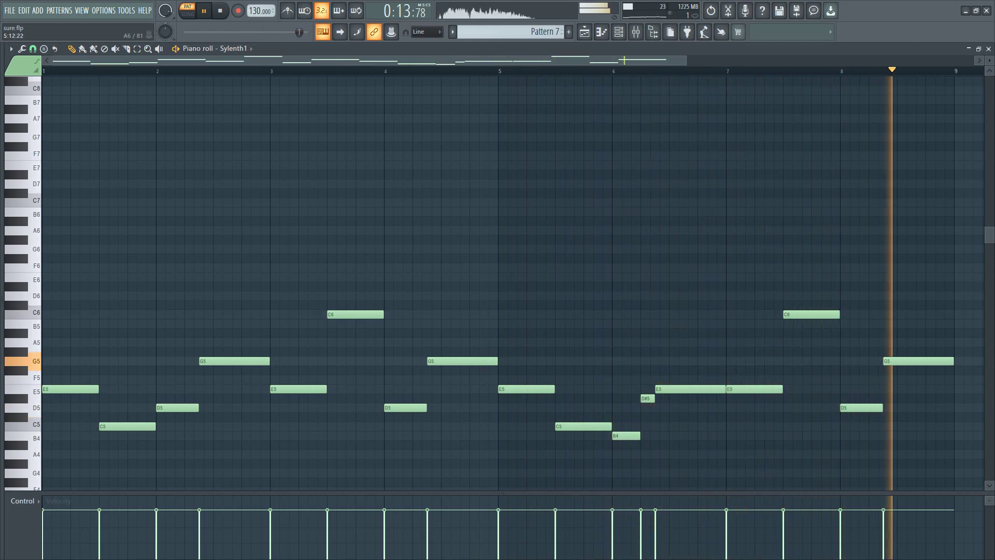
key("space")
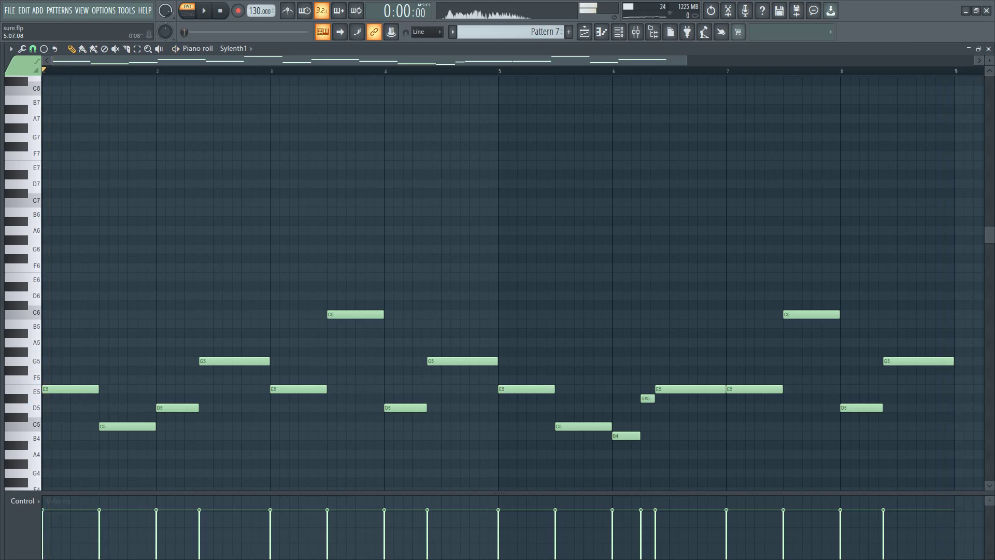
- Switch to Pattern 8, show the Sylenth1 #4 notes and play them while checking the leads tracks in the mixer
scroll(510, 32, "down", 1)
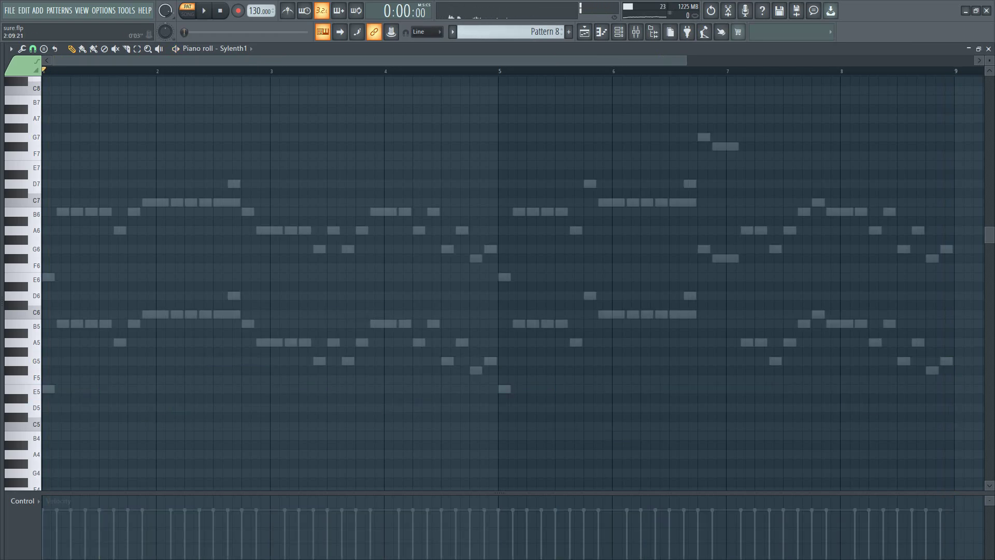
scroll(241, 49, "down", 2)
key("space")
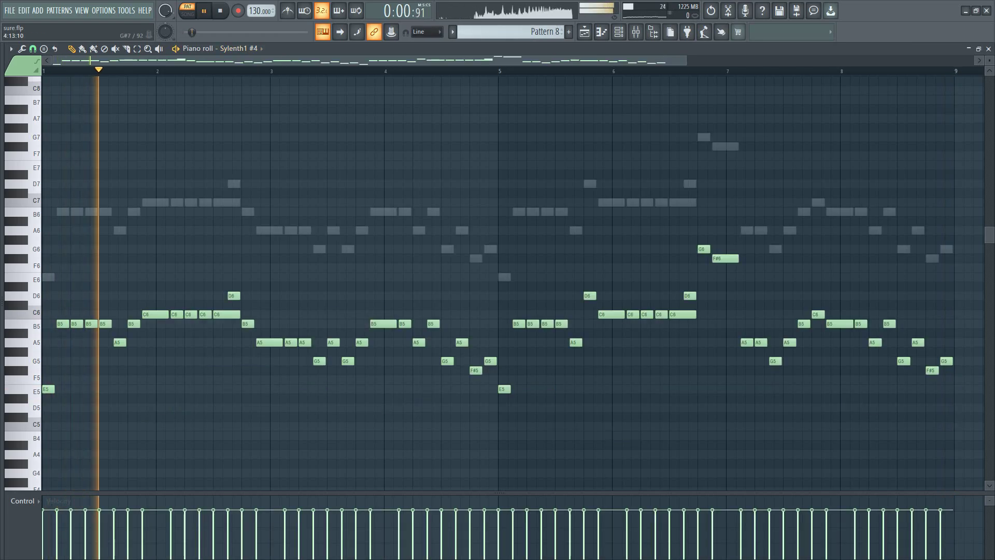
key("F9")
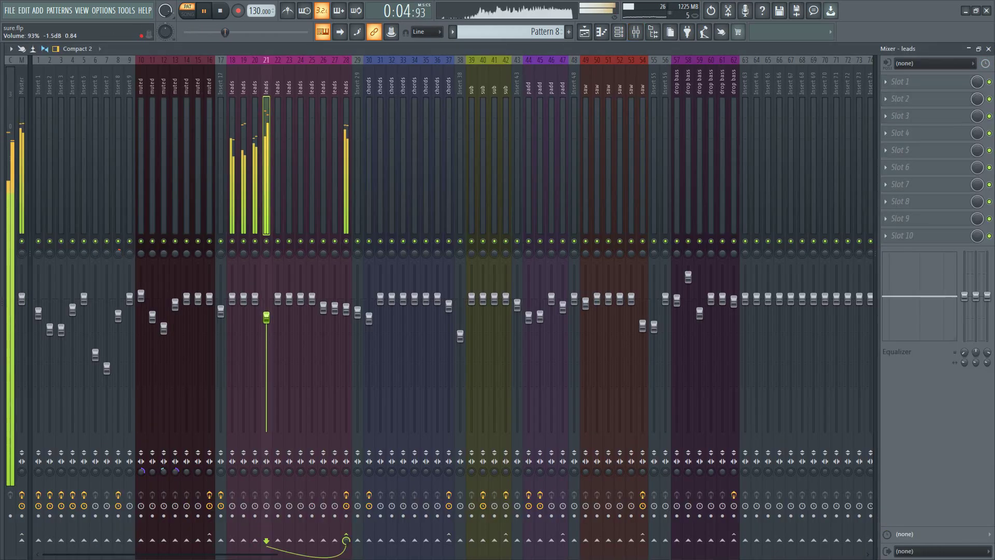
key("F9")
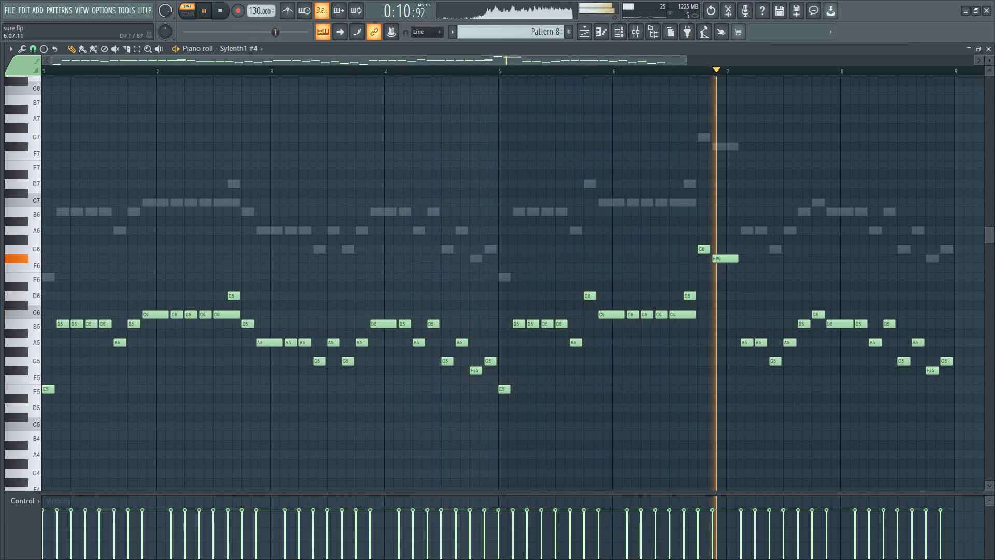
- Review the Sylenth1 #3 notes of Pattern 8, stop playback and show the Inferno notes
scroll(219, 49, "up", 1)
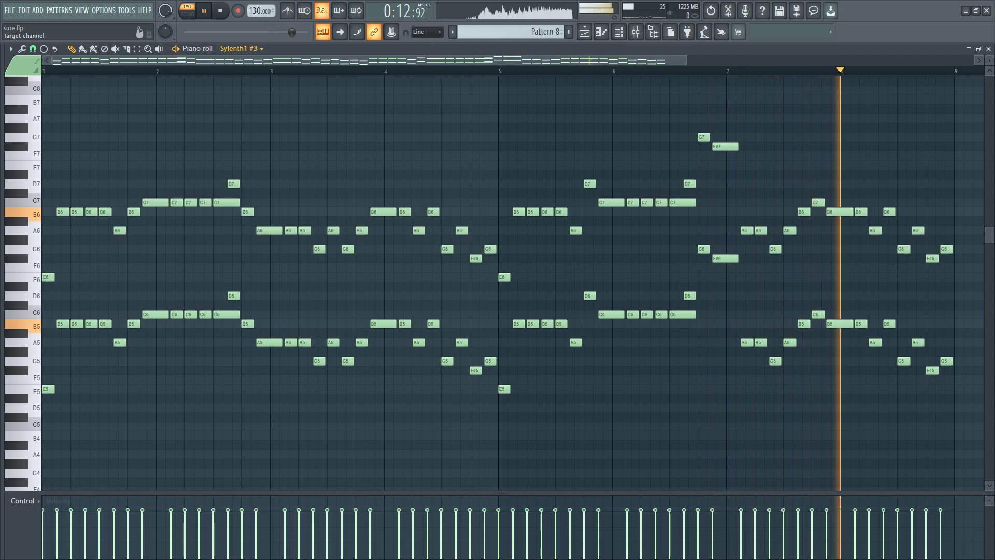
key("space")
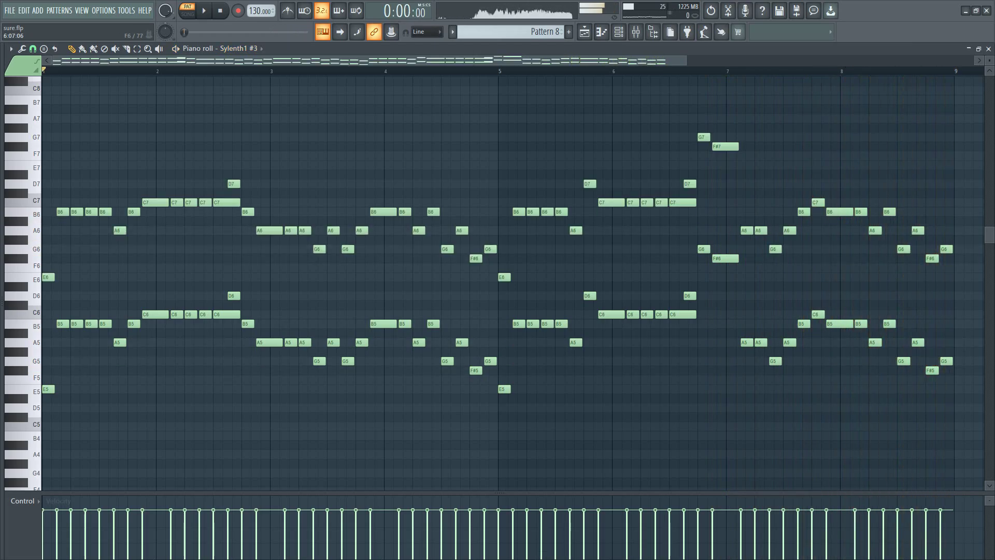
scroll(241, 48, "up", 1)
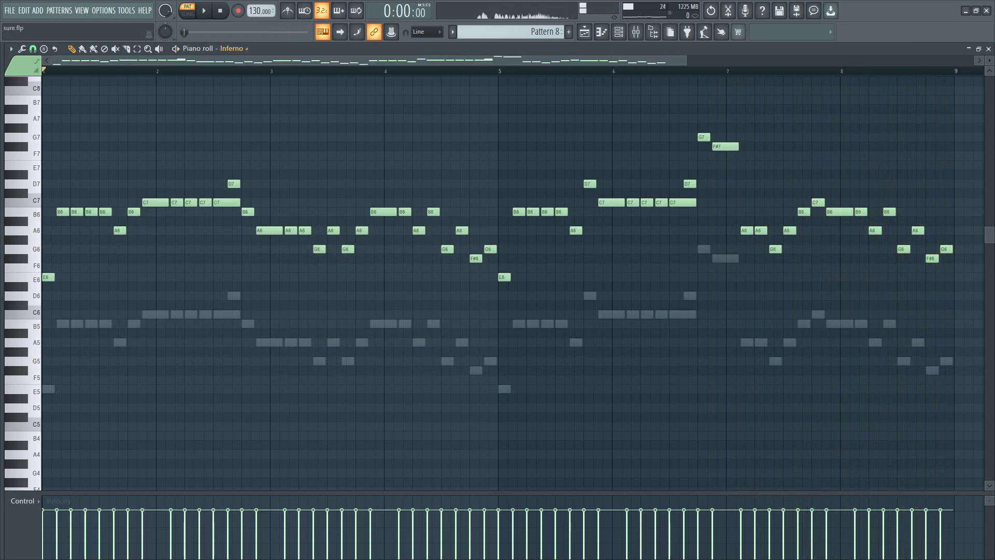
- Open the Sylenth1 #2 synth from the channel rack to view its preset, and close it
left_click(601, 31)
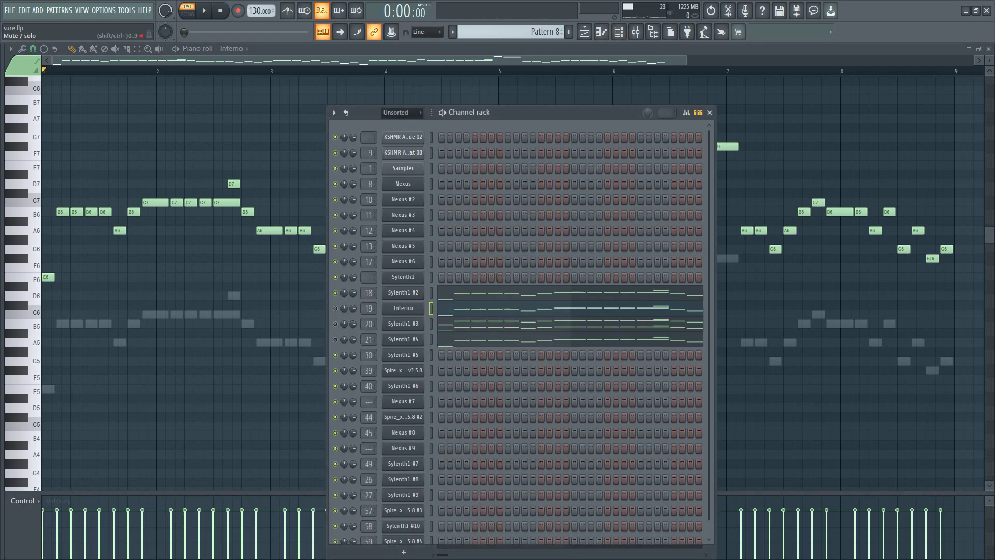
left_click(403, 293)
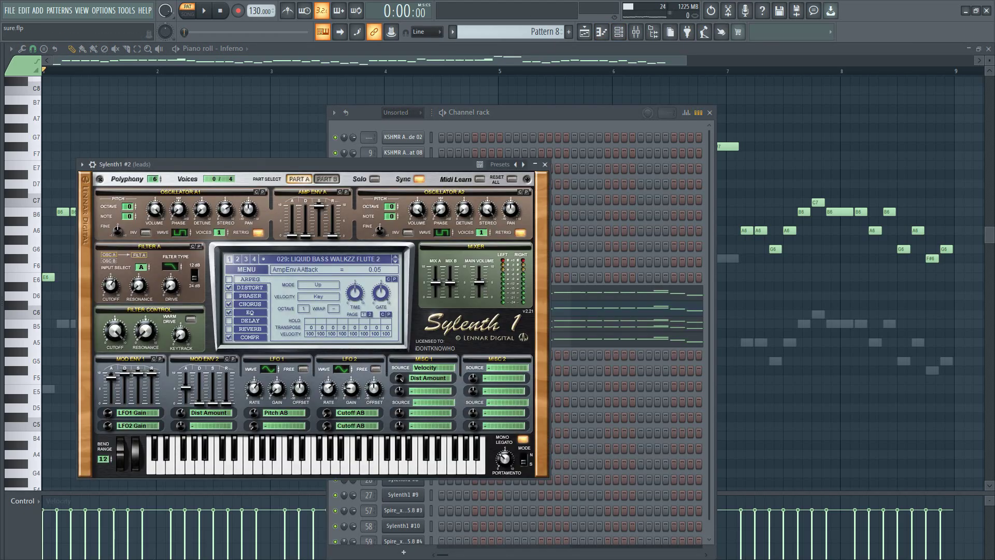
left_click(544, 164)
- Play Pattern 8 with the Sylenth1 #2 notes shown while checking its layered channels in the channel rack
left_click(507, 292)
key("space")
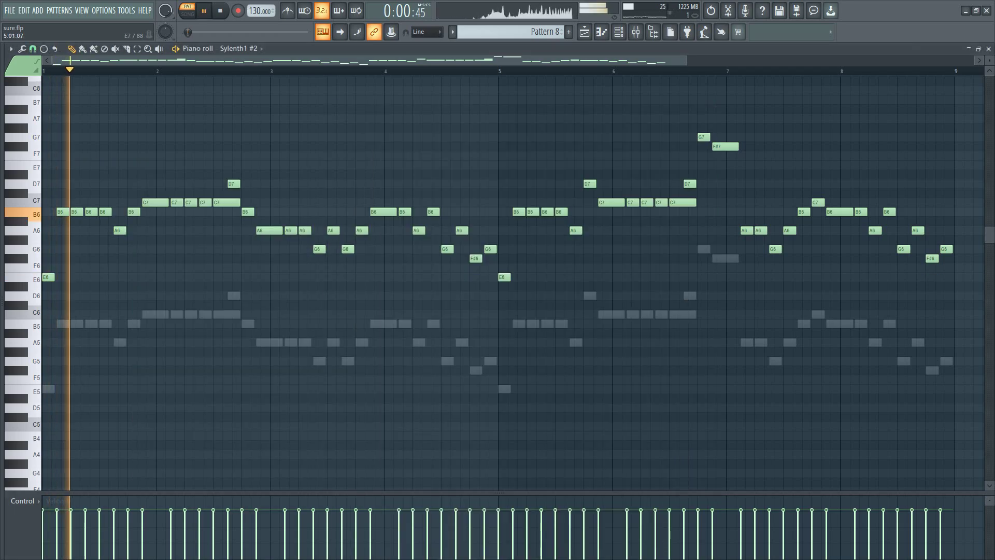
key("F6")
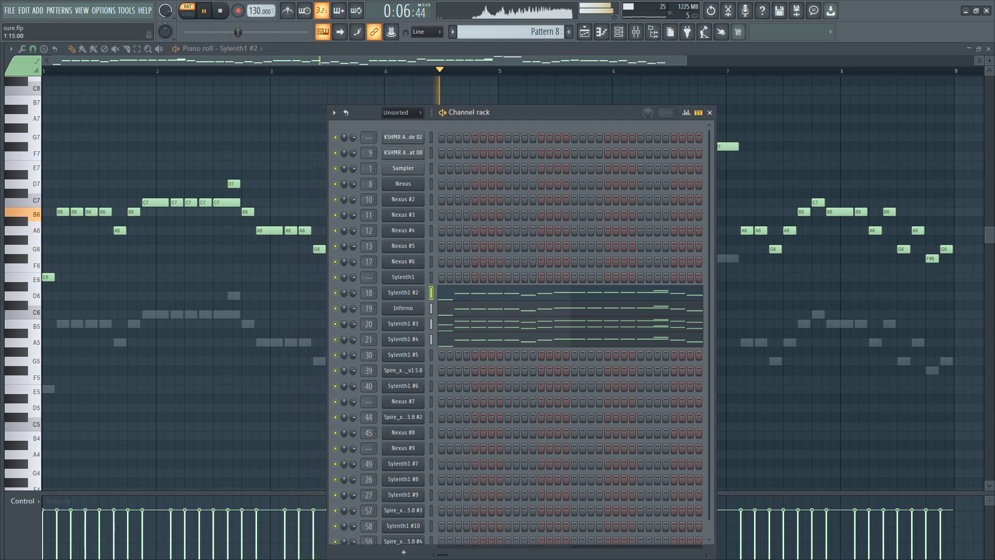
key("F6")
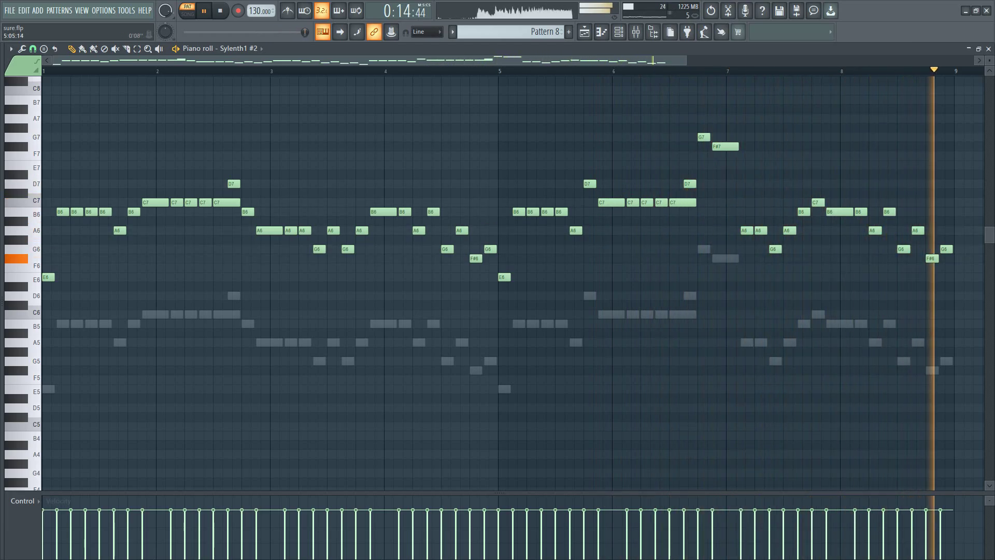
- Switch to Pattern 9 and show its Sylenth1 notes in the lower octaves of the piano roll
scroll(509, 32, "down", 1)
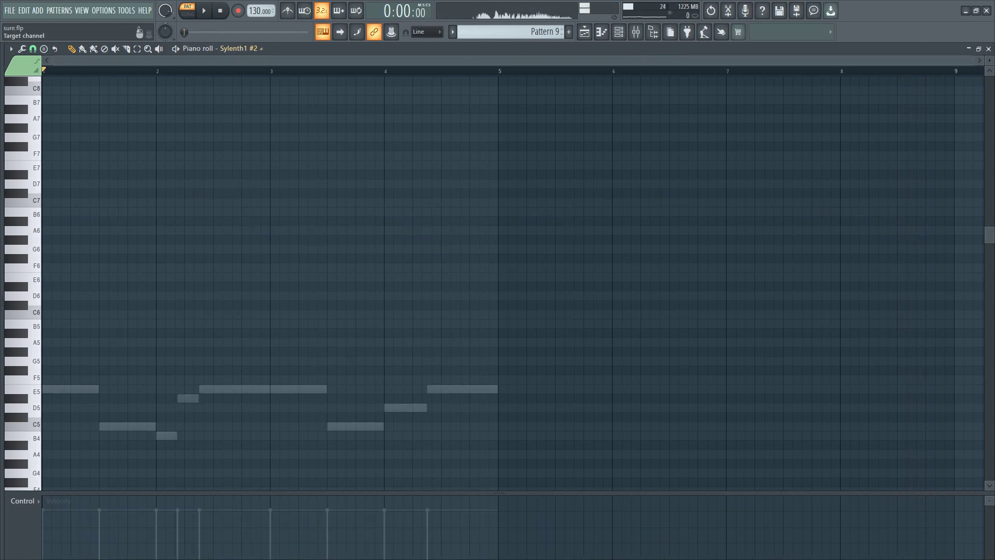
scroll(239, 48, "up", 1)
scroll(542, 268, "down", 4)
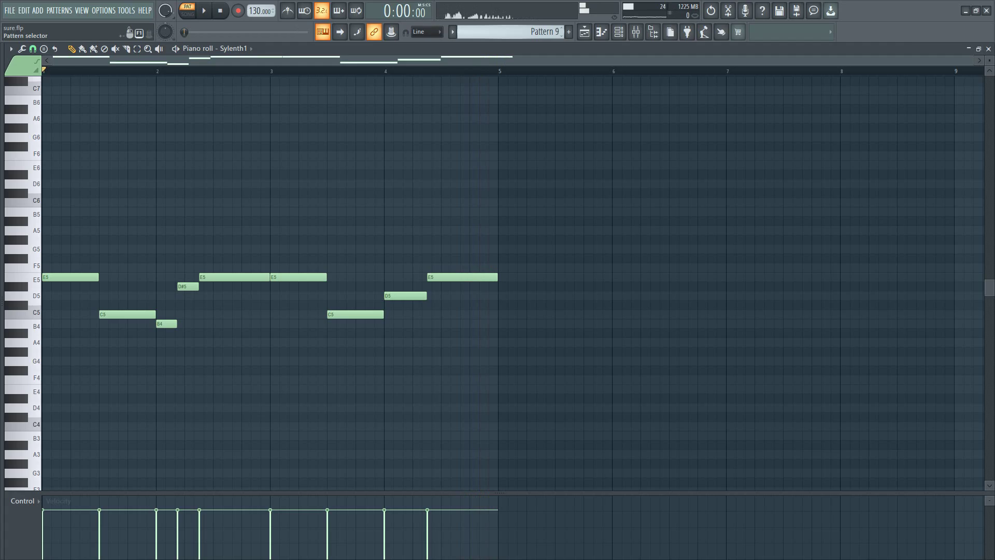
- Switch to Pattern 10, show the Sylenth1 #5 chords and play them while checking the chords tracks in the mixer
left_click_drag(518, 31, 518, 26)
left_click(236, 49)
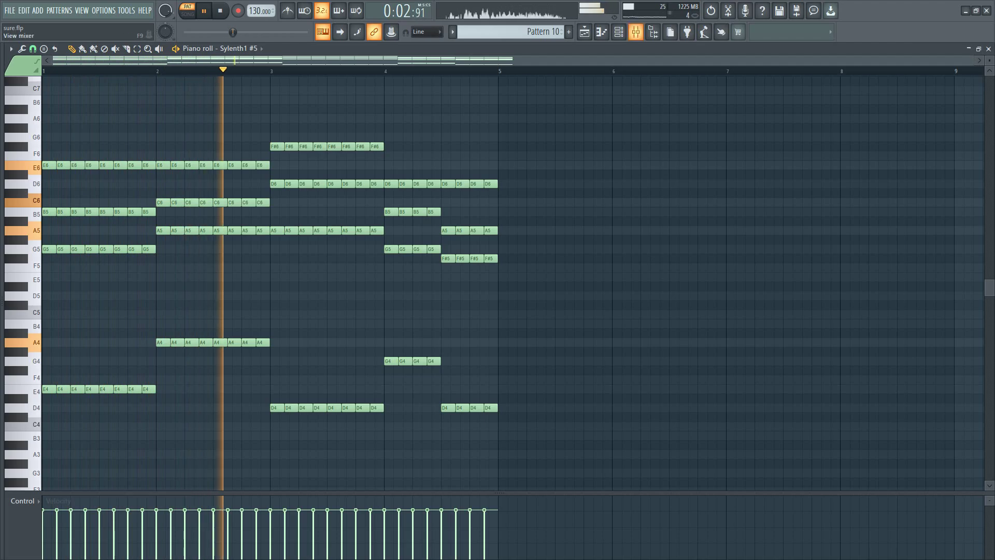
key("F9")
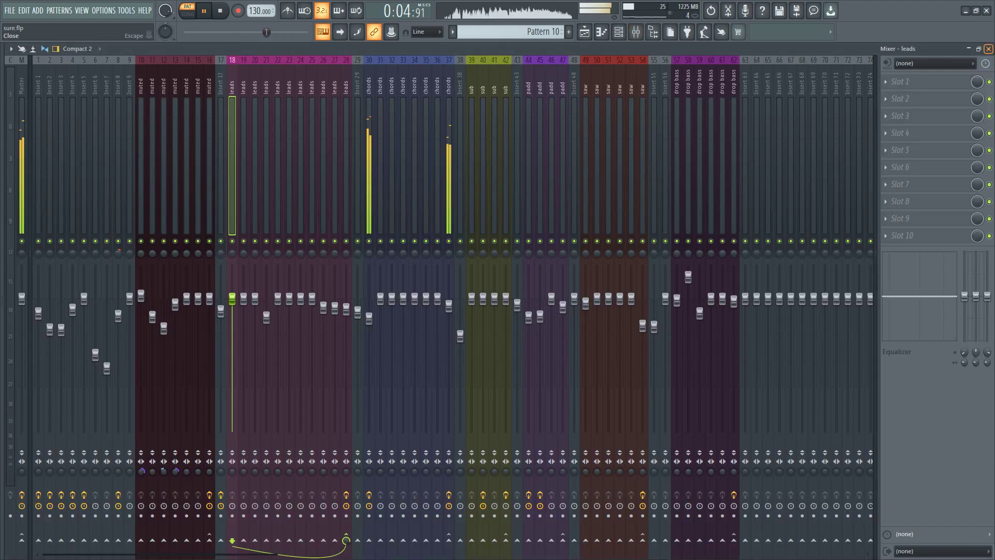
left_click(988, 49)
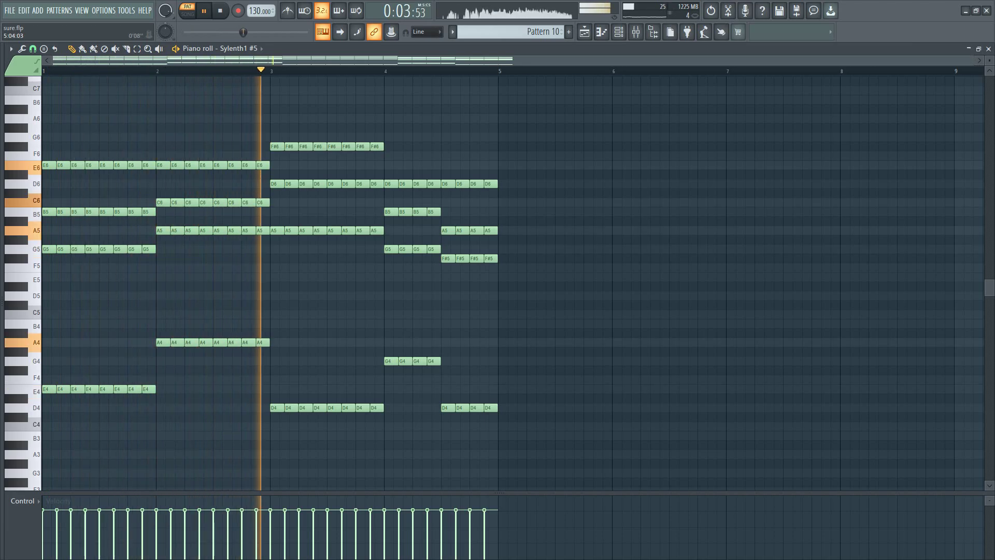
- Switch to Pattern 11 and play its Sylenth1 #5 chords in the piano roll
scroll(518, 31, "down", 1)
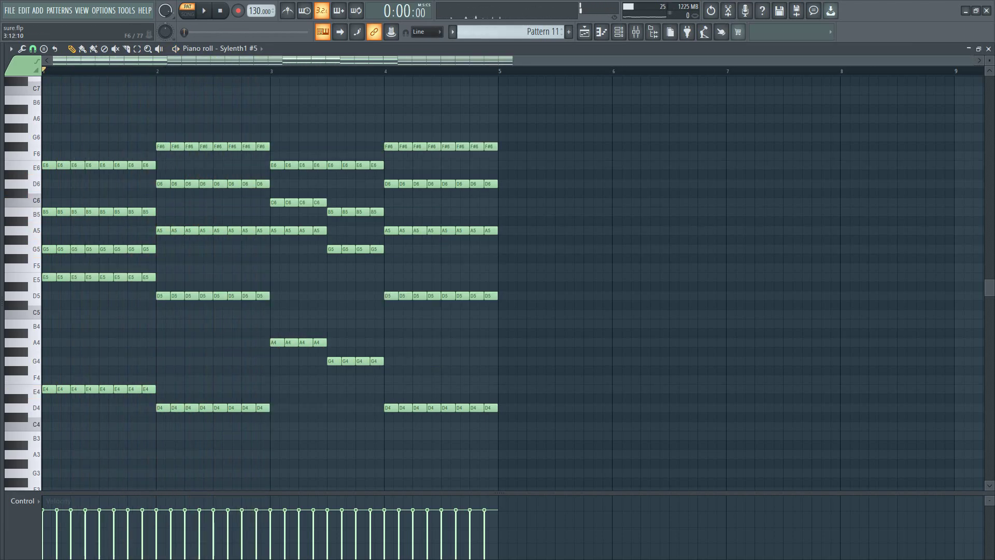
key("space")
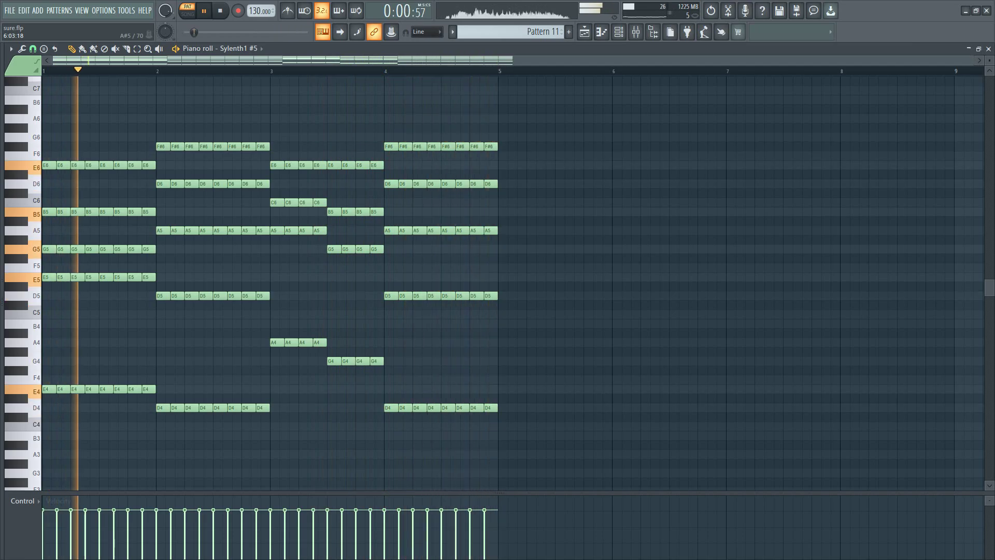
- Stop Pattern 11, switch to Pattern 12 and play it while viewing the Sylenth1 #6 notes and the Spire_x64_v1.5.8 notes
key("space")
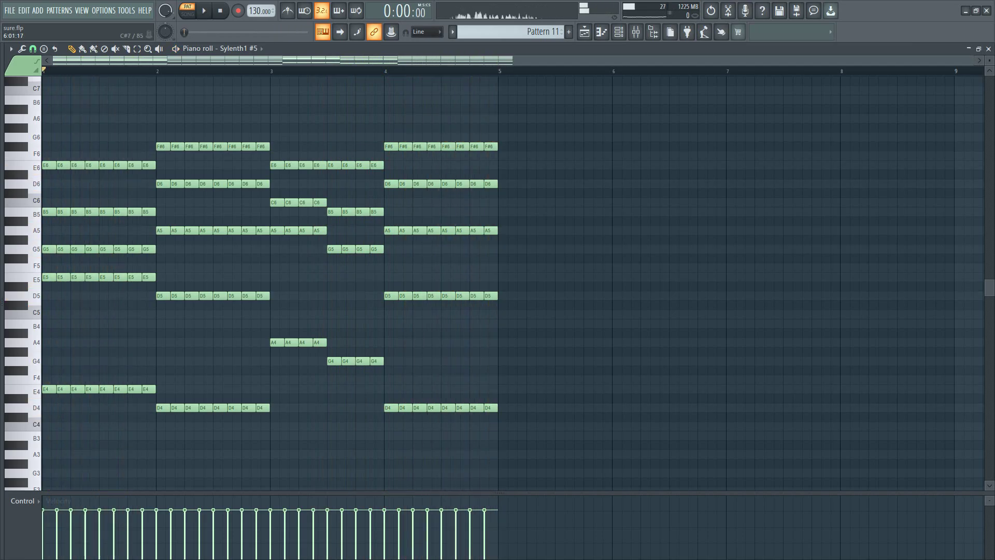
scroll(510, 31, "down", 1)
scroll(240, 49, "down", 1)
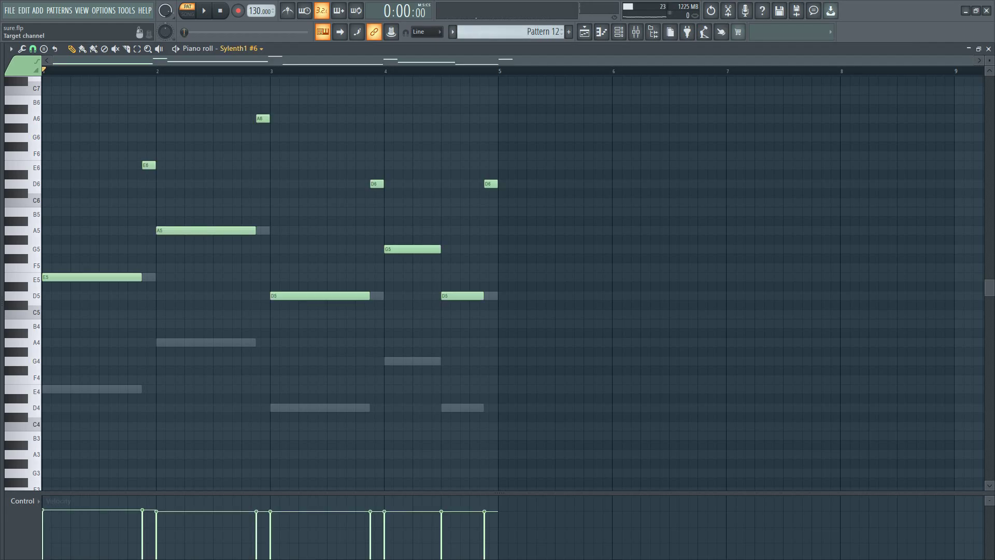
scroll(497, 184, "up", 1)
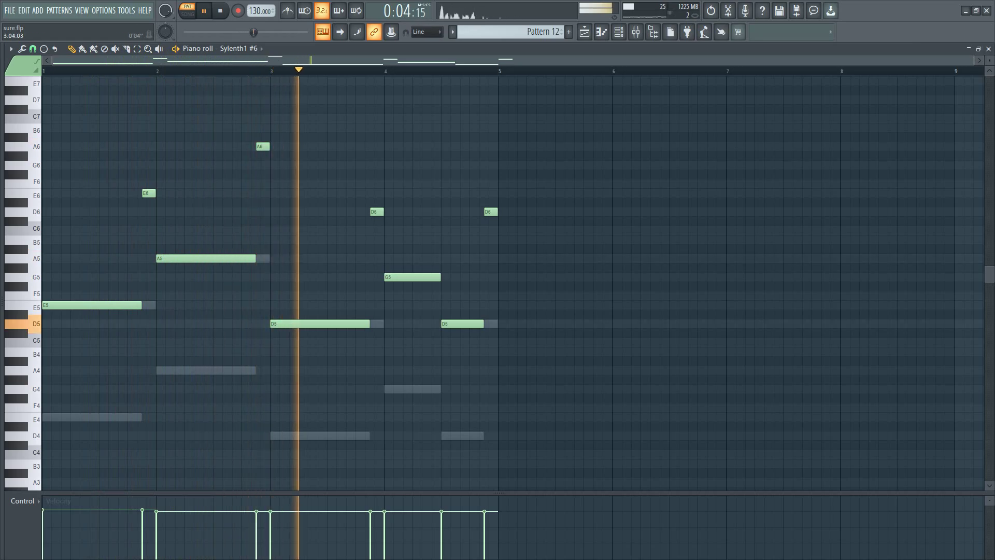
scroll(223, 48, "down", 1)
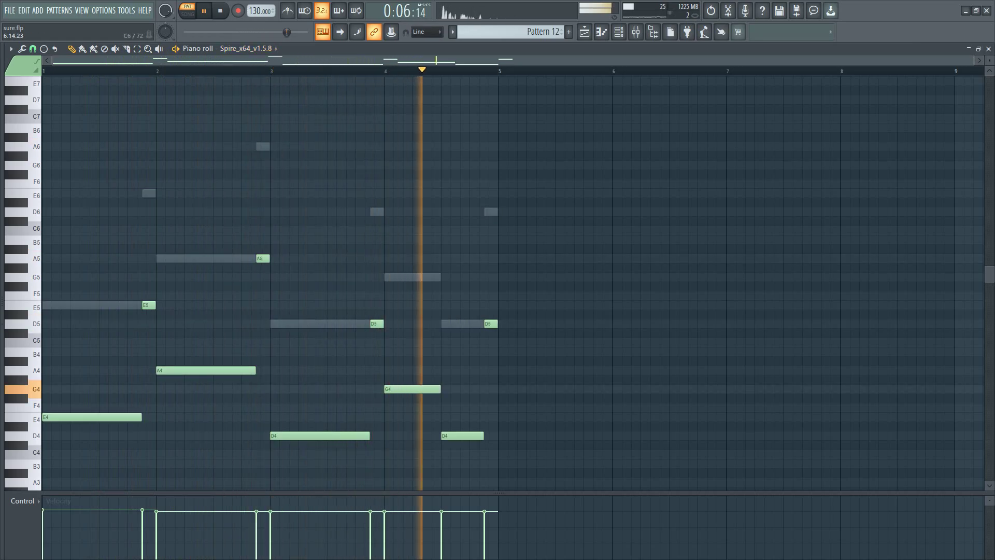
key("space")
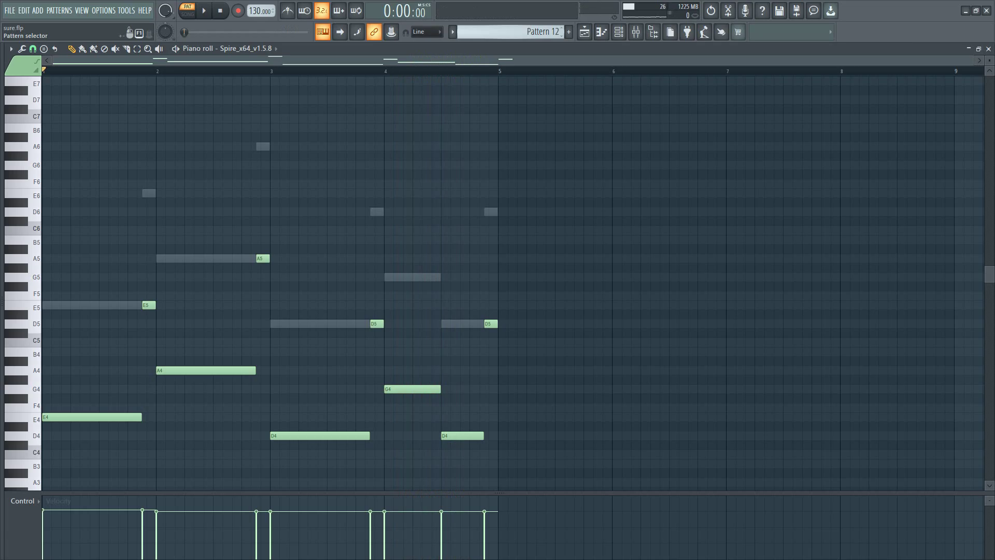
- Switch to Pattern 13 and play it with all eight bars of its Spire_x64_v1.5.8 notes in view
scroll(510, 31, "down", 1)
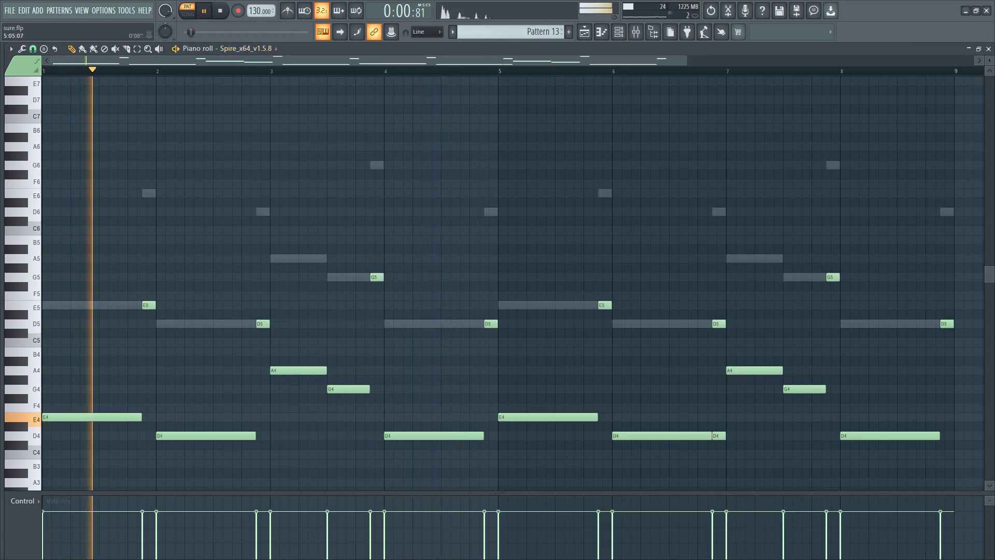
scroll(736, 156, "down", 1)
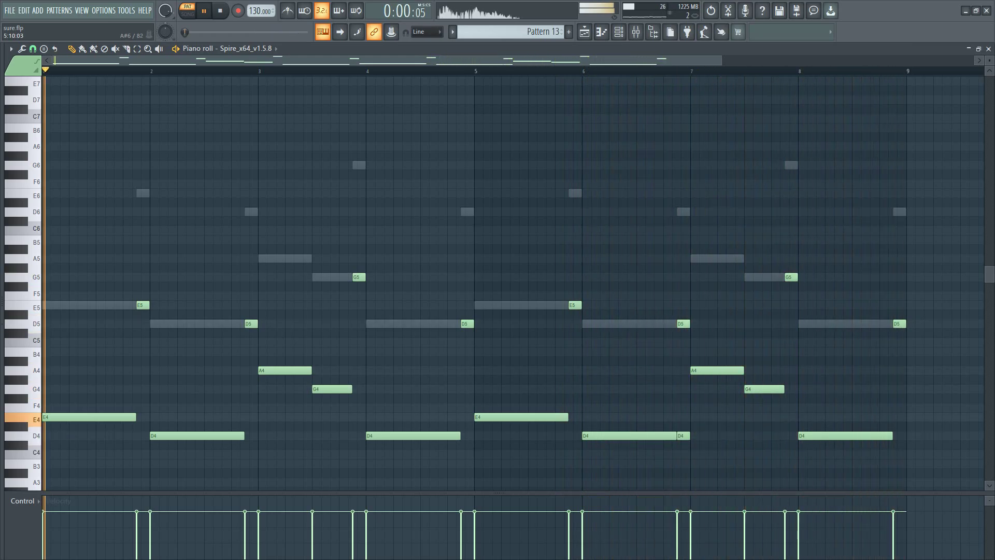
- Switch to Pattern 14, show its Nexus #7 chords in the piano roll and play the first four bars
scroll(510, 32, "down", 1)
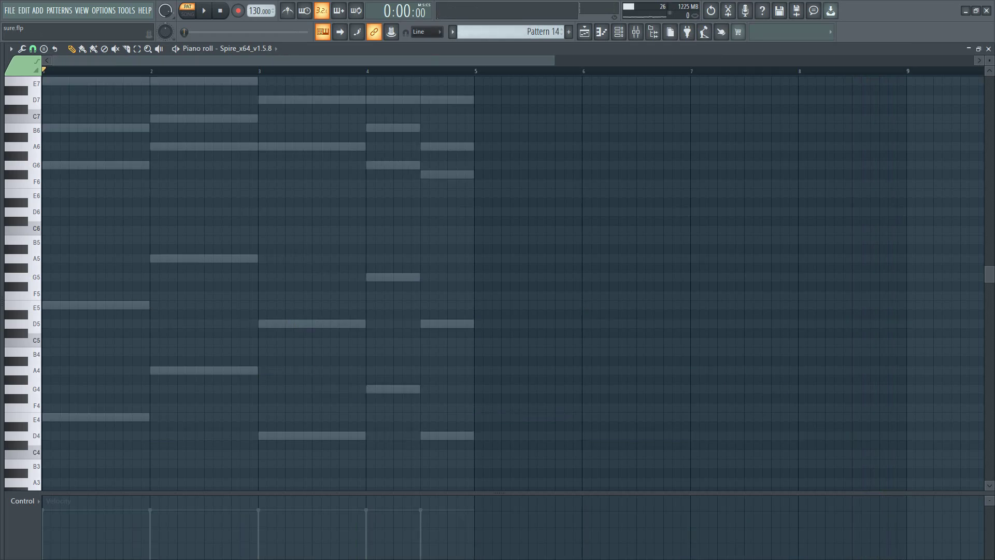
scroll(226, 49, "down", 1)
scroll(623, 251, "up", 3)
key("space")
scroll(622, 251, "down", 1)
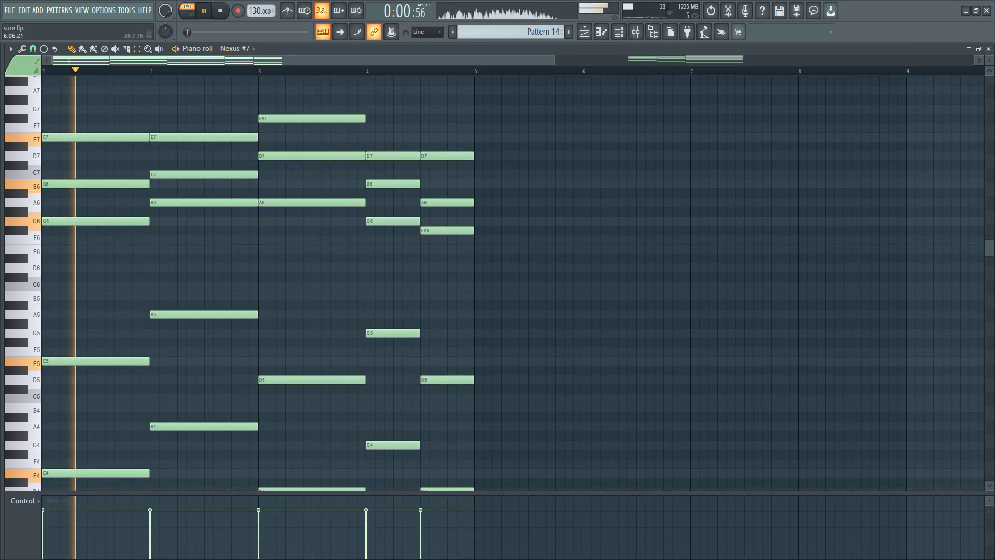
scroll(623, 251, "down", 1)
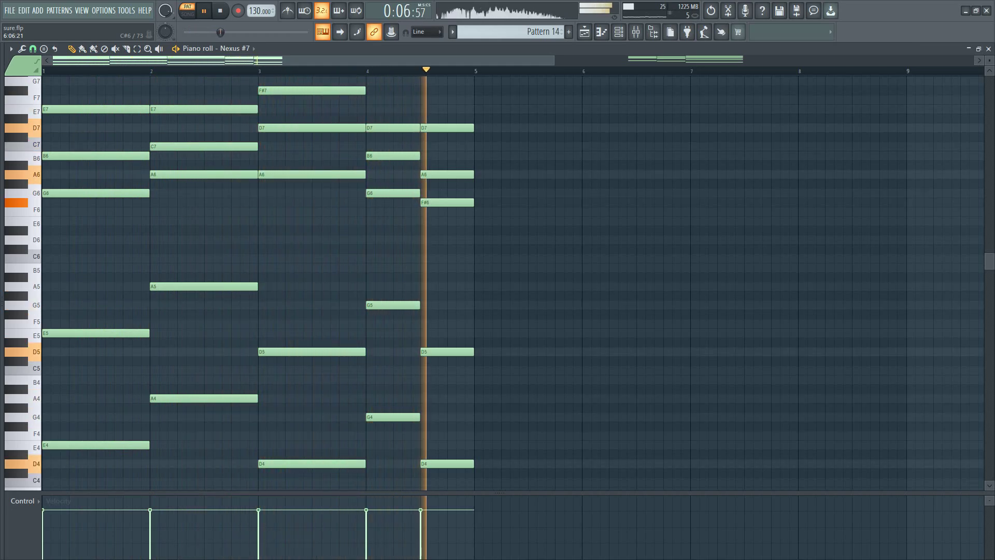
scroll(497, 279, "down", 6)
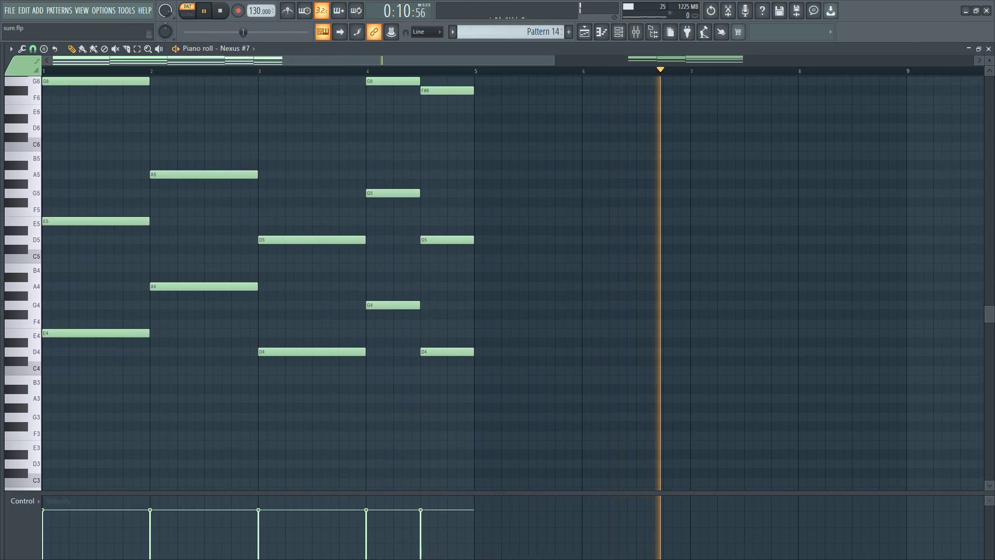
- Show Pattern 14's separate Nexus #7 chords in bars 11 and 12 during playback, then stop playing
left_click_drag(554, 61, 806, 61)
left_click_drag(989, 314, 989, 302)
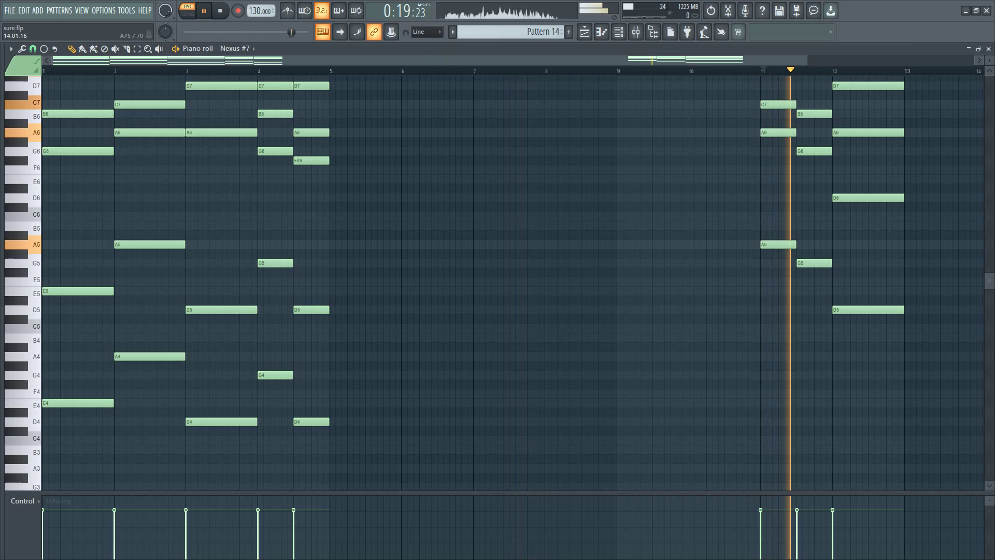
scroll(498, 282, "up", 5)
scroll(498, 282, "up", 1)
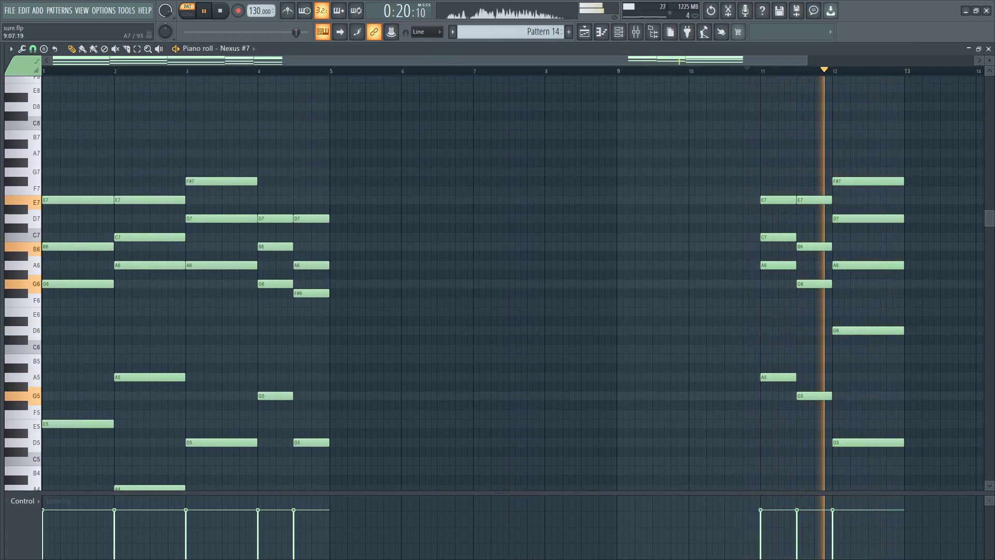
key("space")
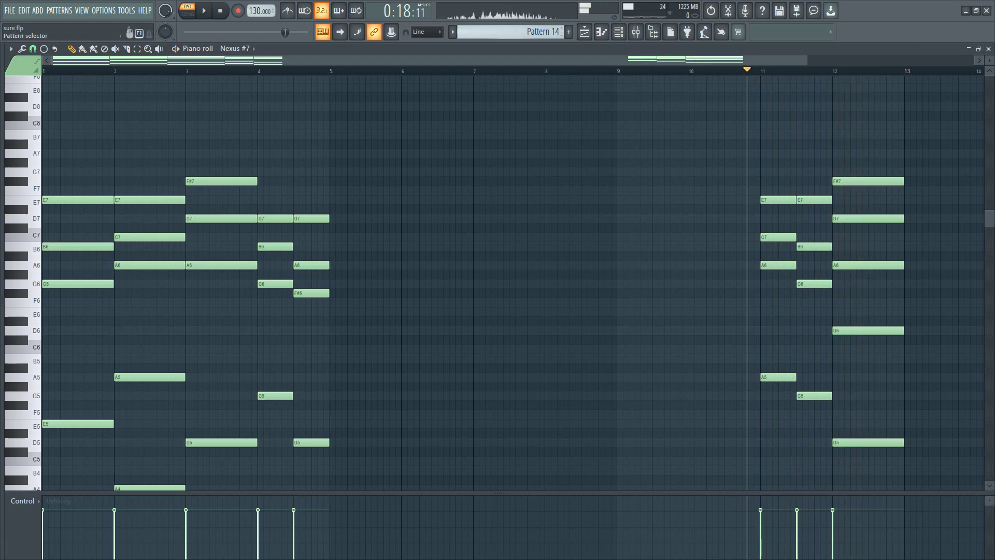
- Switch to Pattern 15 and play its Nexus #8 chords with the four bars filling the piano roll
scroll(538, 32, "up", 1)
scroll(217, 49, "down", 1)
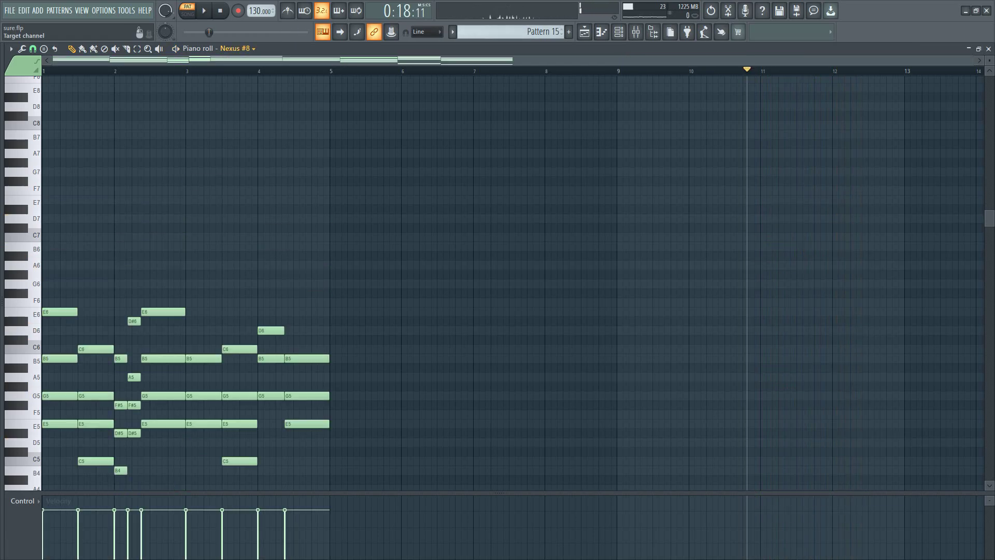
scroll(446, 219, "down", 3)
left_click_drag(973, 61, 580, 61)
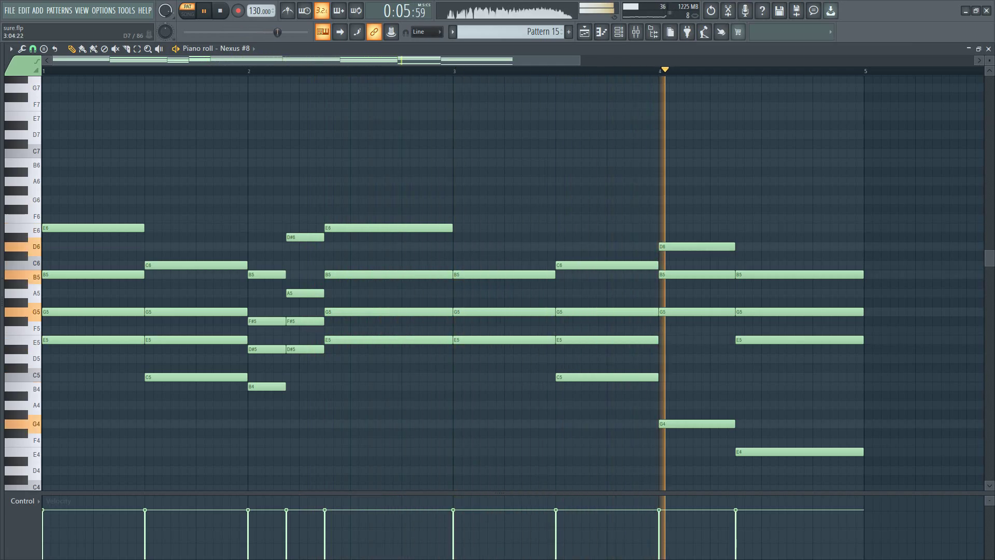
key("space")
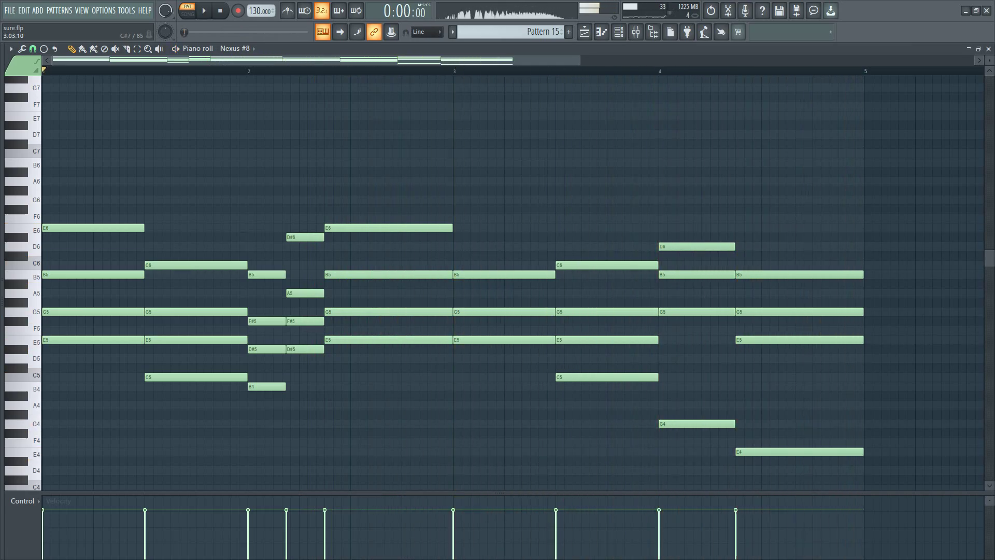
- Switch to Pattern 16 and play it while comparing the Sylenth1 bass notes with the Nexus #9 chords
scroll(510, 31, "down", 1)
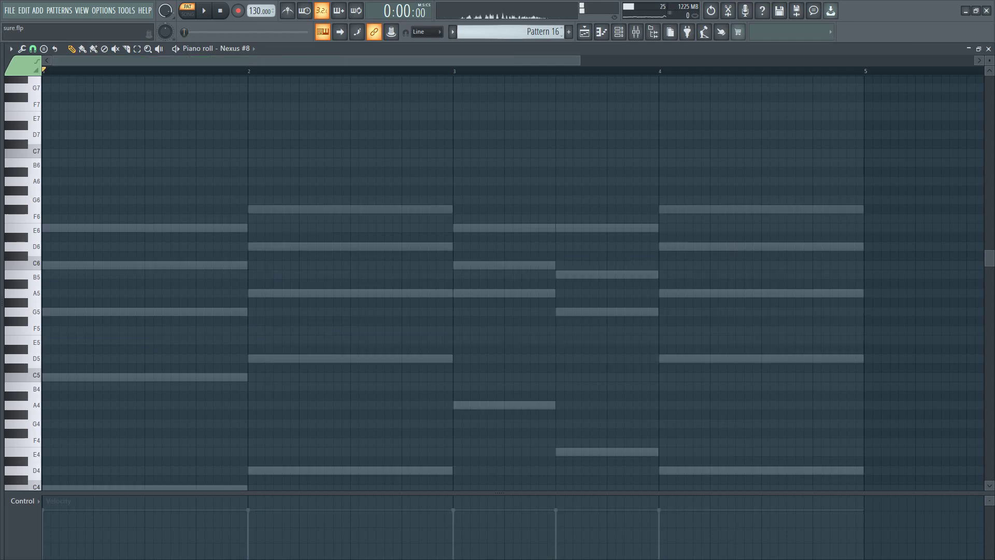
scroll(237, 49, "down", 1)
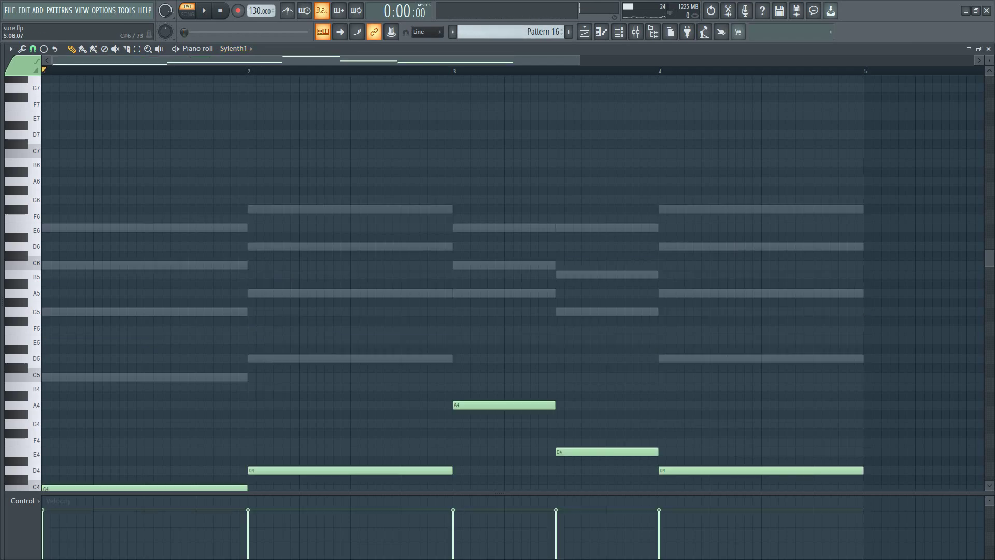
scroll(498, 283, "down", 4)
key("space")
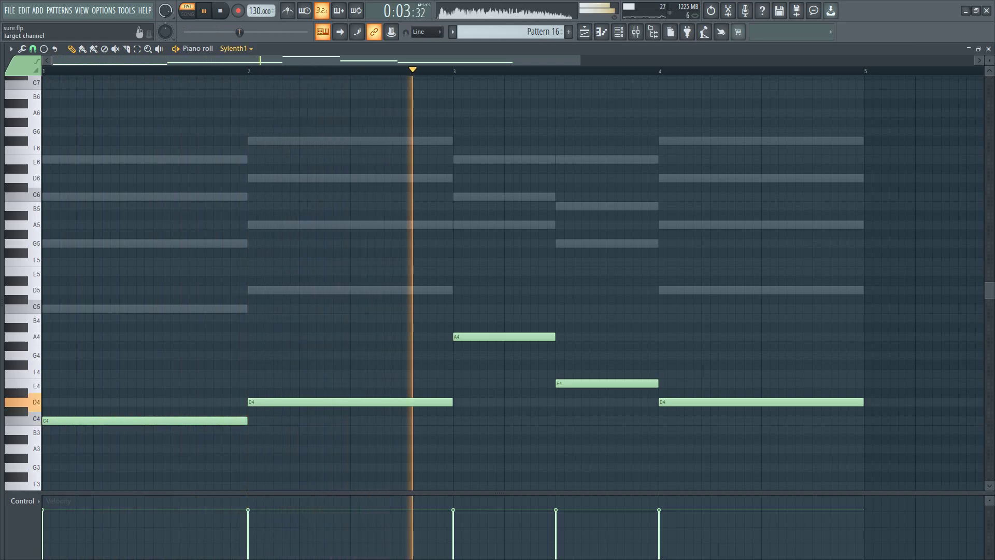
scroll(233, 49, "down", 1)
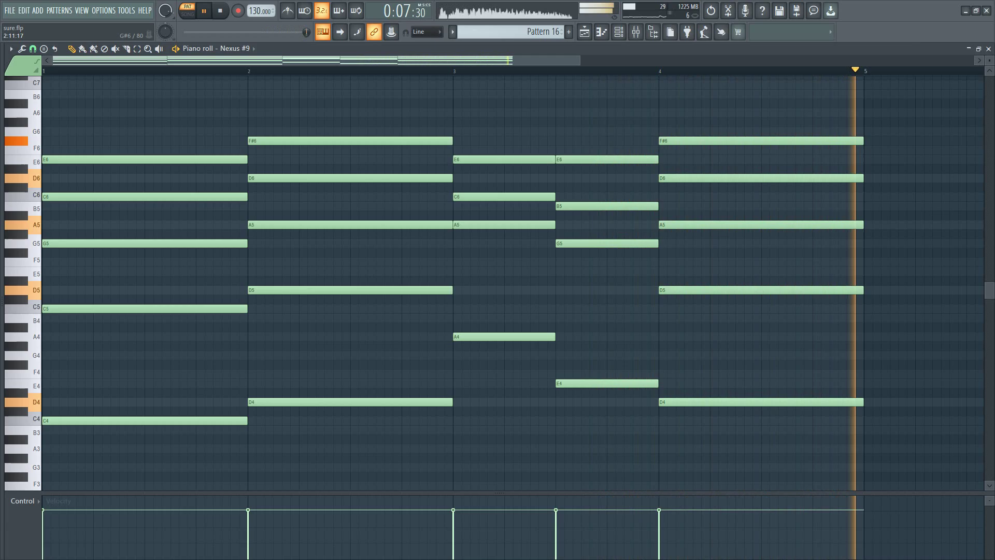
scroll(233, 48, "up", 1)
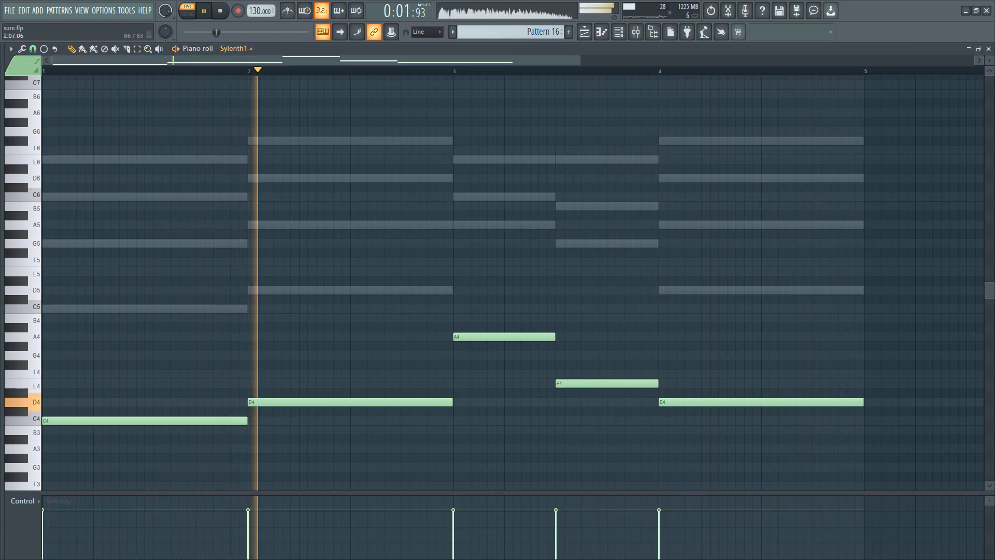
key("space")
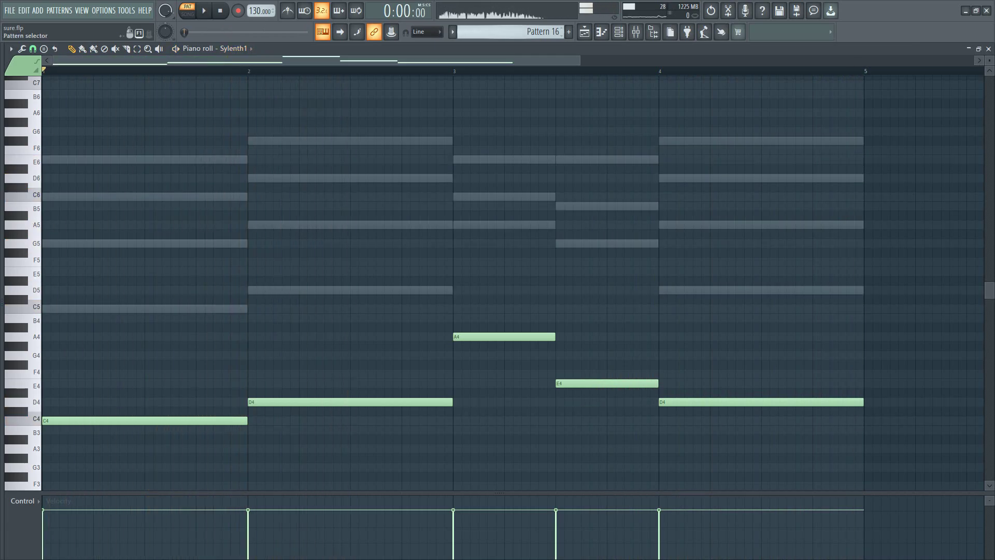
- Switch to Pattern 17 and review its Nexus #9 chords across all eight bars in the piano roll
scroll(510, 31, "down", 1)
scroll(218, 48, "down", 1)
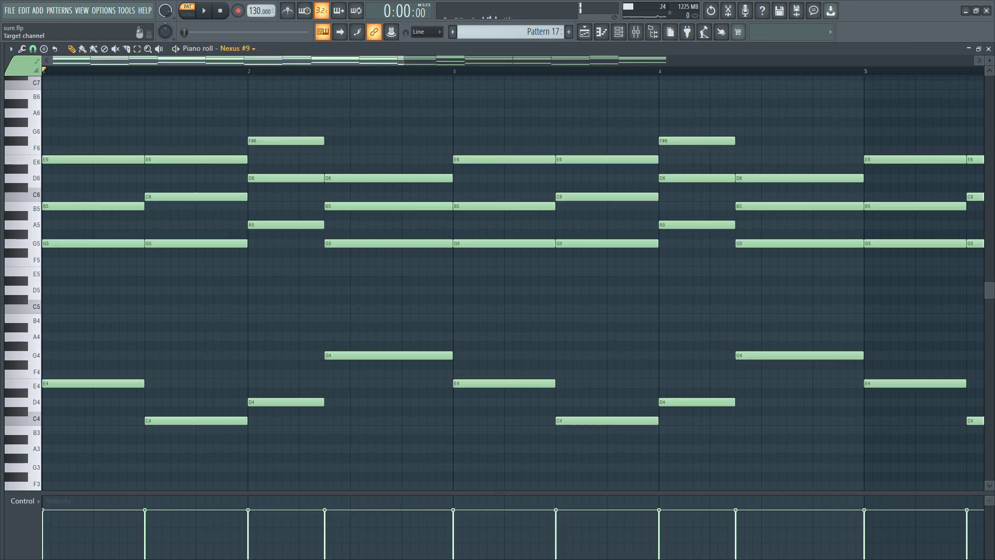
left_click_drag(404, 60, 688, 60)
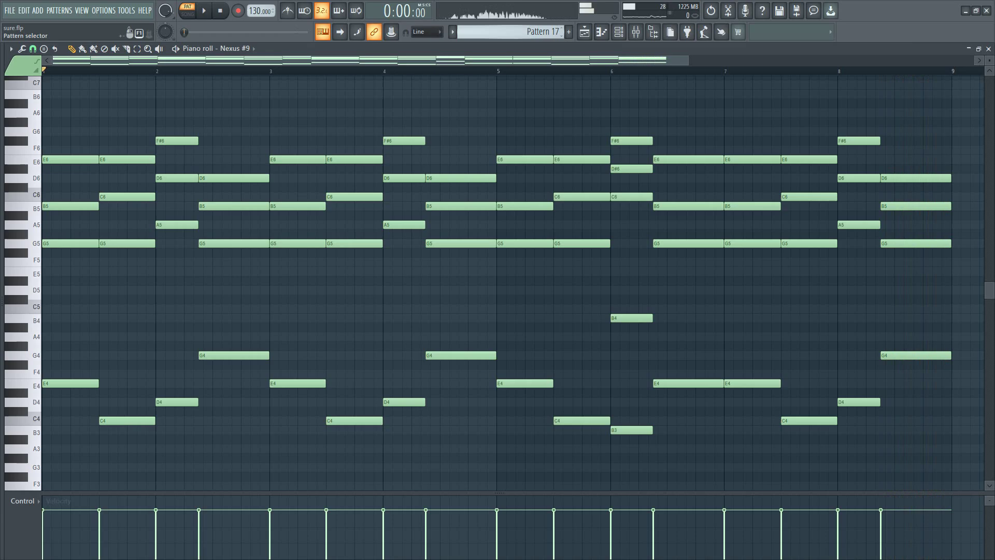
- Switch to Pattern 18 and play its repeated Sylenth1 #7 chords with the four bars filling the piano roll
scroll(510, 32, "up", 1)
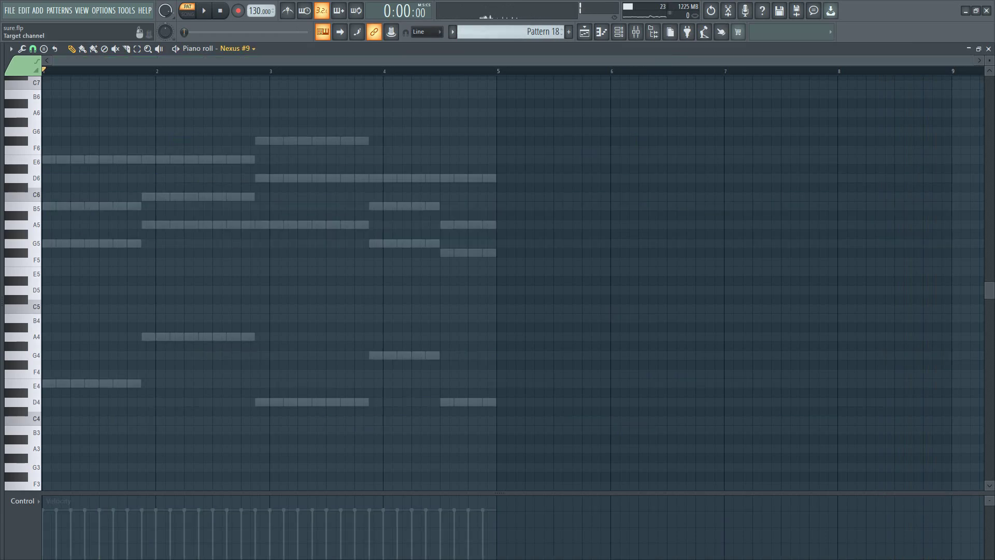
scroll(237, 49, "down", 1)
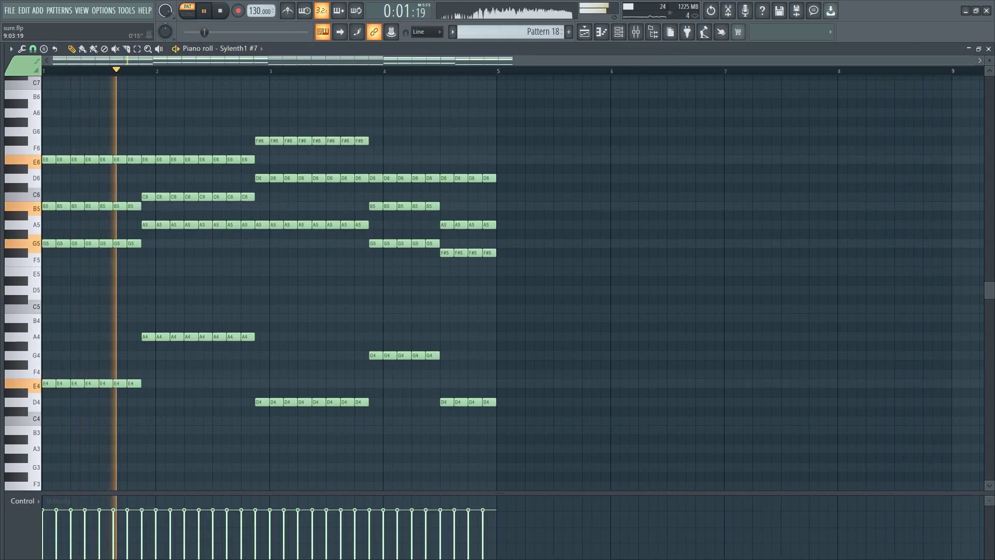
left_click_drag(973, 61, 572, 61)
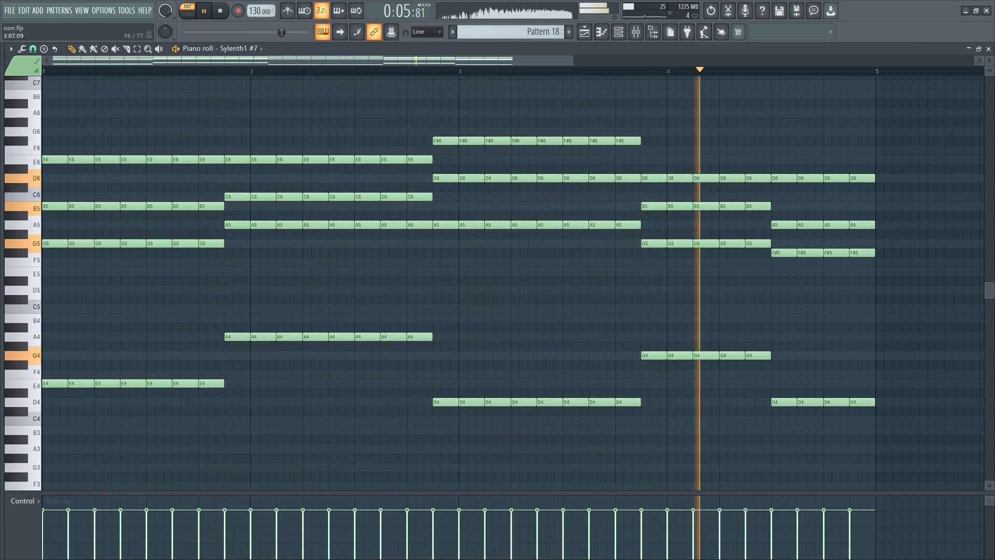
key("space")
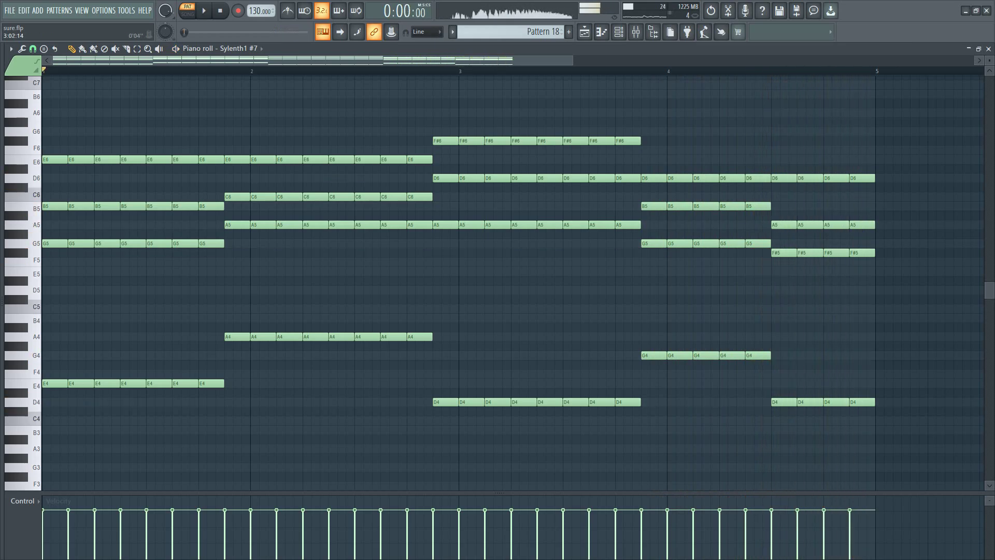
- Switch to Pattern 19 and play its Sylenth1 #9 melody with all eight bars in view
scroll(539, 32, "up", 1)
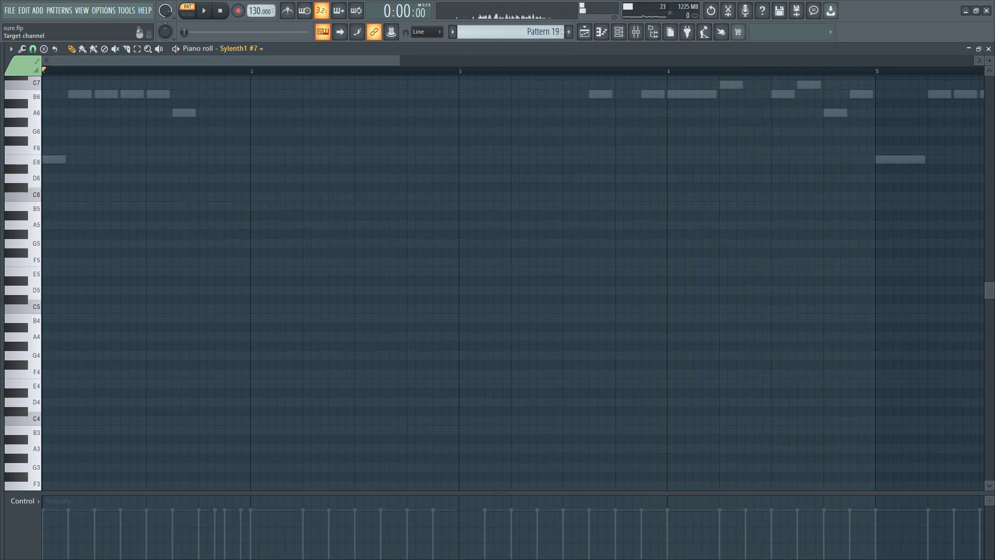
scroll(241, 49, "down", 2)
scroll(803, 215, "up", 3)
key("space")
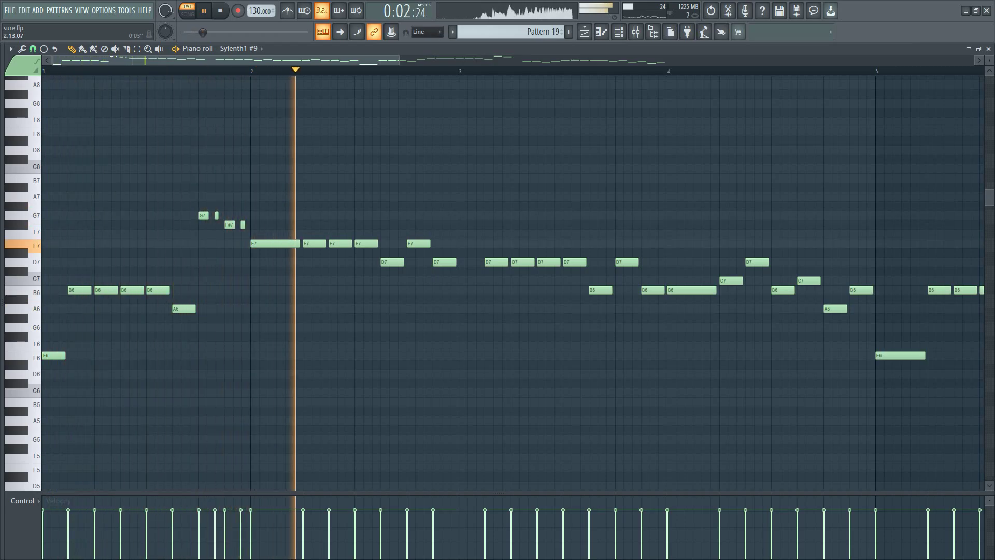
scroll(410, 283, "down", 2)
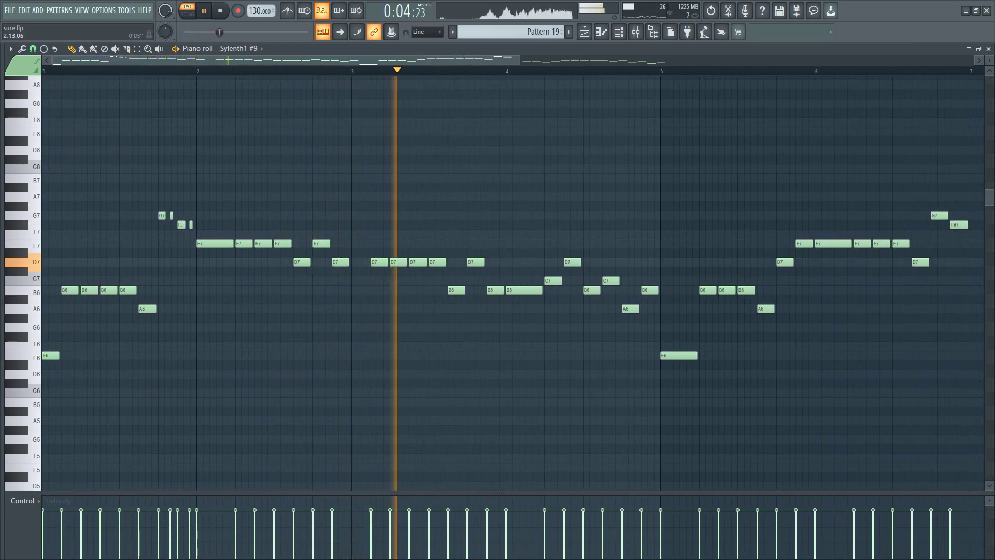
scroll(409, 284, "down", 2)
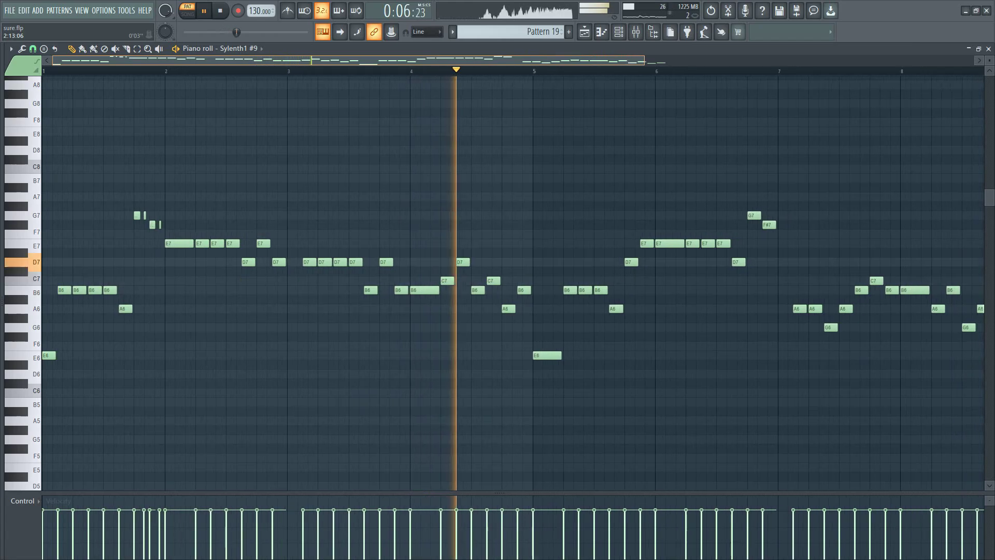
scroll(410, 283, "down", 1)
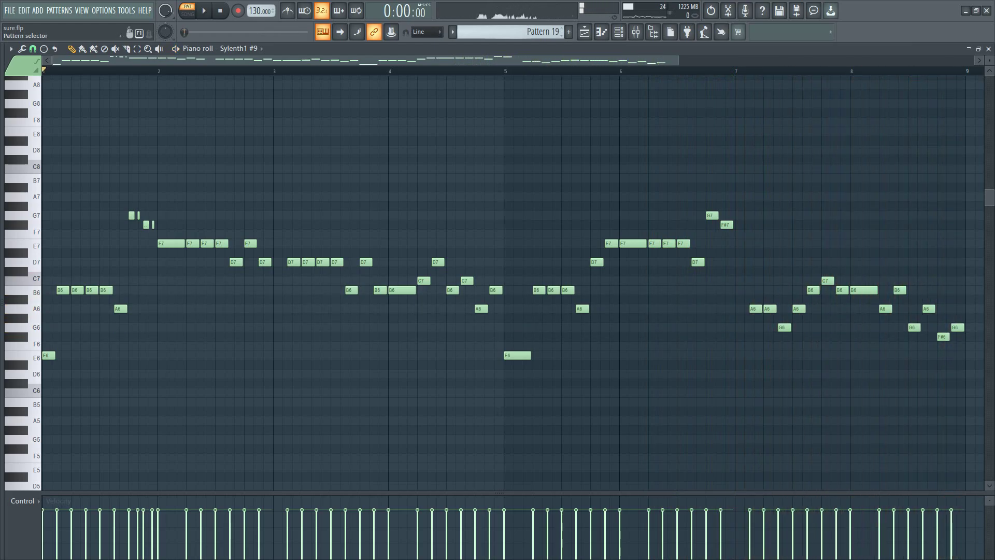
- Switch to Pattern 20, display its Sylenth1 #5 channel in the piano roll and play the repeated chords
scroll(510, 32, "up", 1)
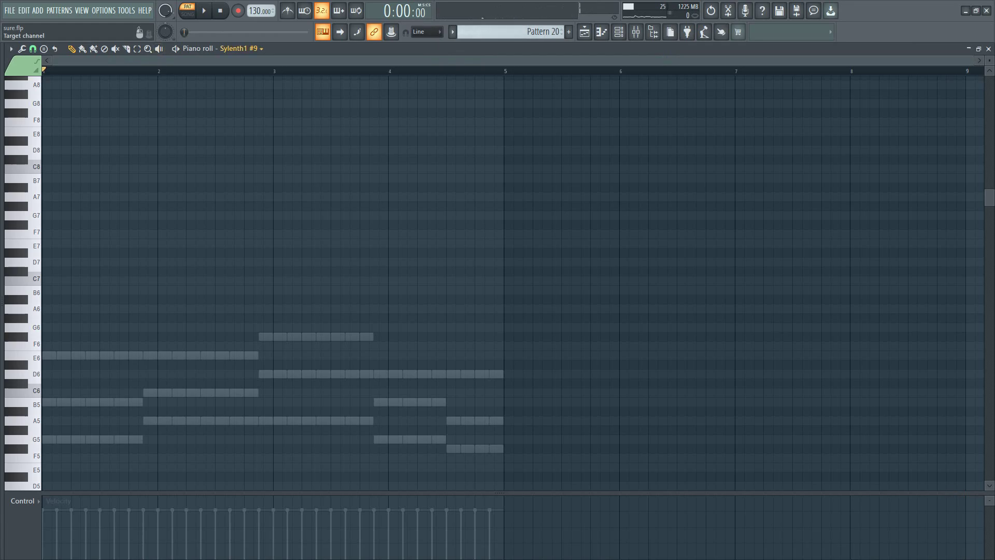
left_click(241, 49)
scroll(571, 225, "down", 3)
key("space")
scroll(570, 225, "down", 4)
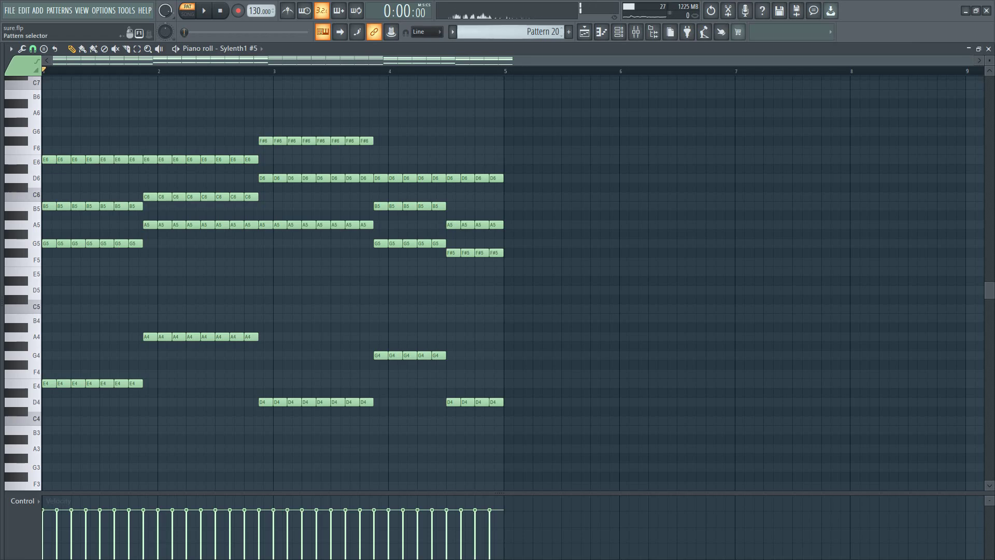
- Switch to Pattern 21 and play its Spire_x64 #4 bass notes in the piano roll
scroll(523, 32, "down", 1)
left_click(560, 178)
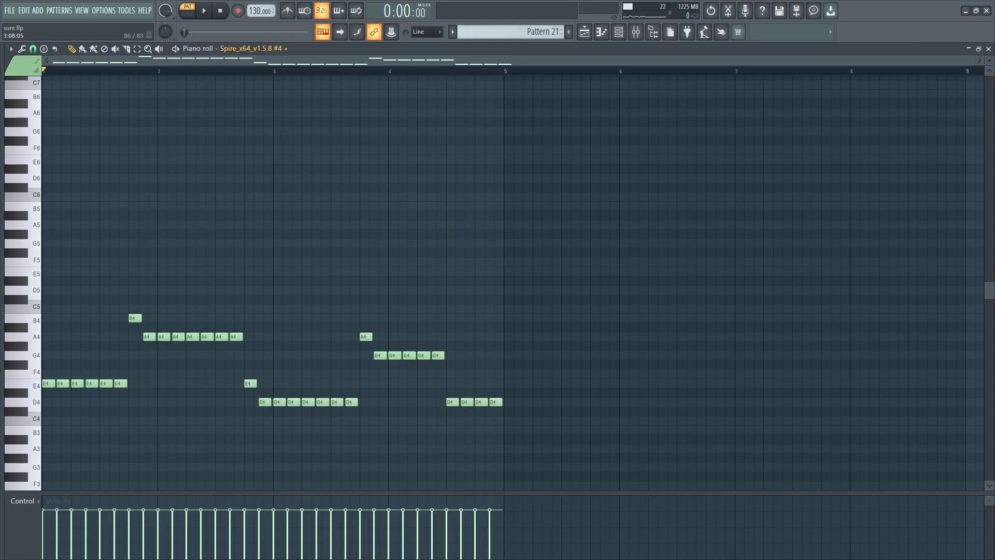
key("space")
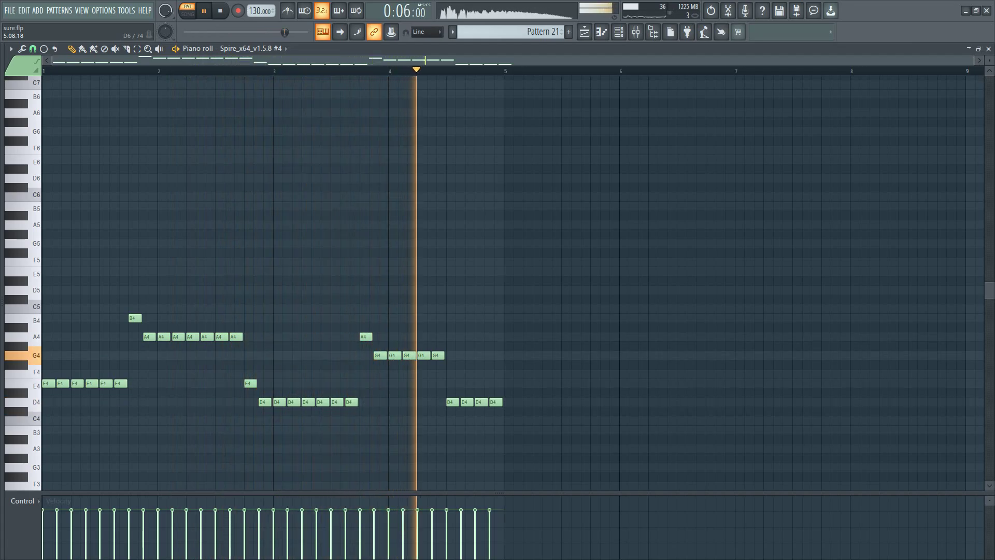
key("space")
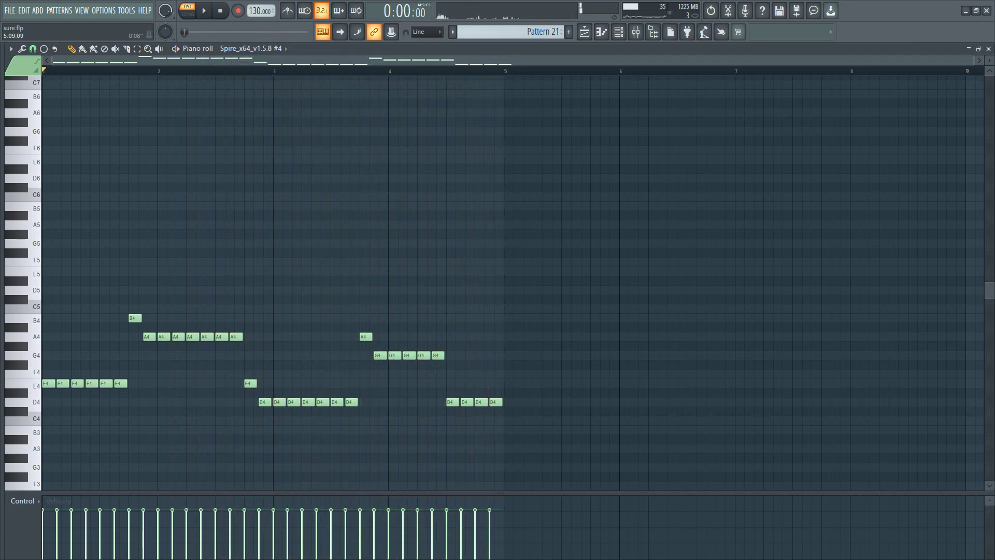
- Select Pattern 22 and play the arrangement from just before bar 6 with only Tracks 6 and 8 audible
scroll(510, 32, "down", 1)
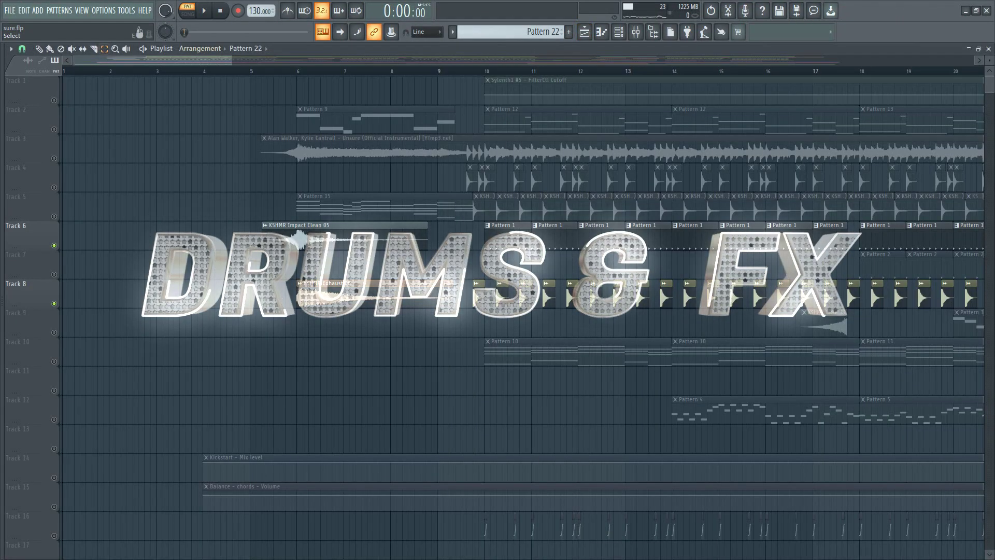
left_click(287, 71)
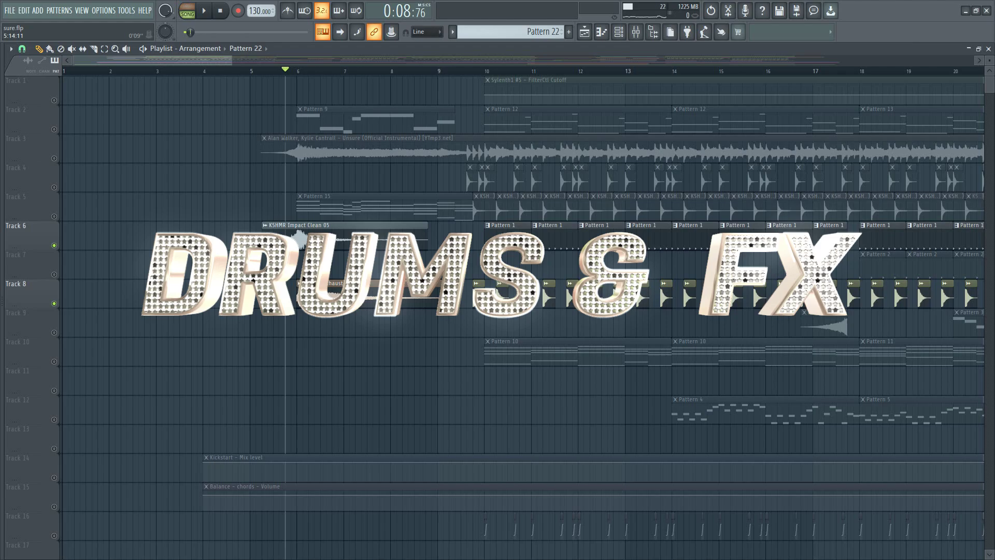
key("space")
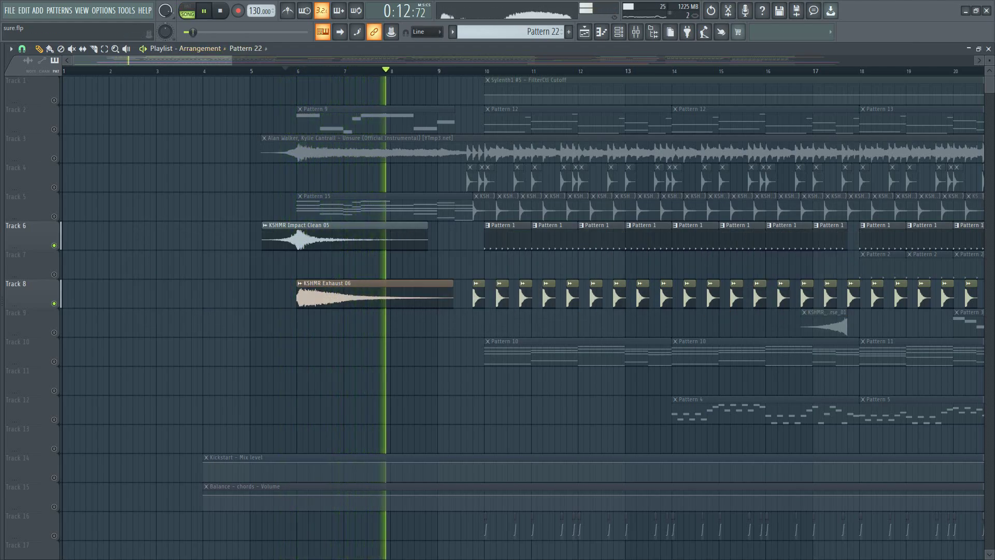
- Unmute Tracks 4, 5, 7 and 9 while auditioning the drum clips from about bar 10 onward
scroll(518, 207, "right", 3)
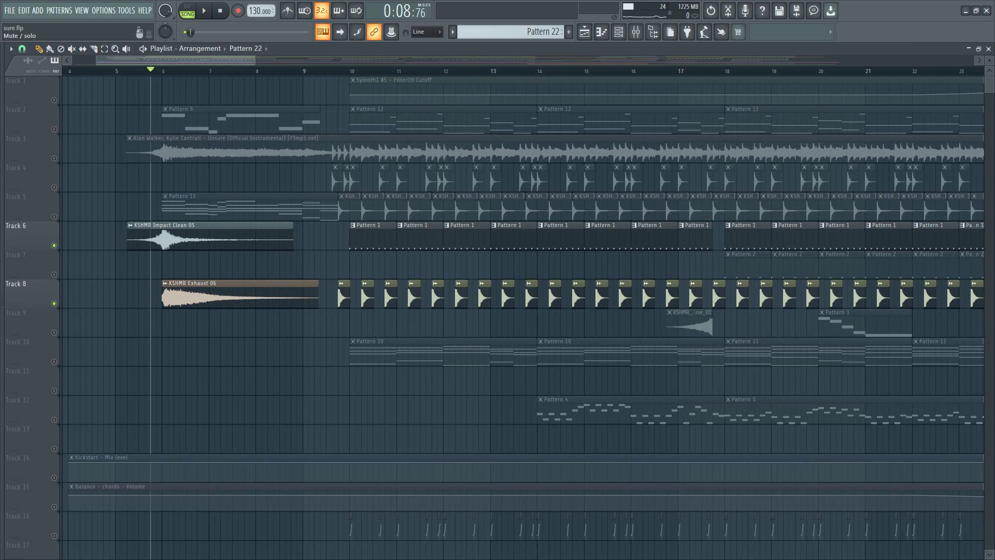
left_click(54, 187)
left_click(54, 216)
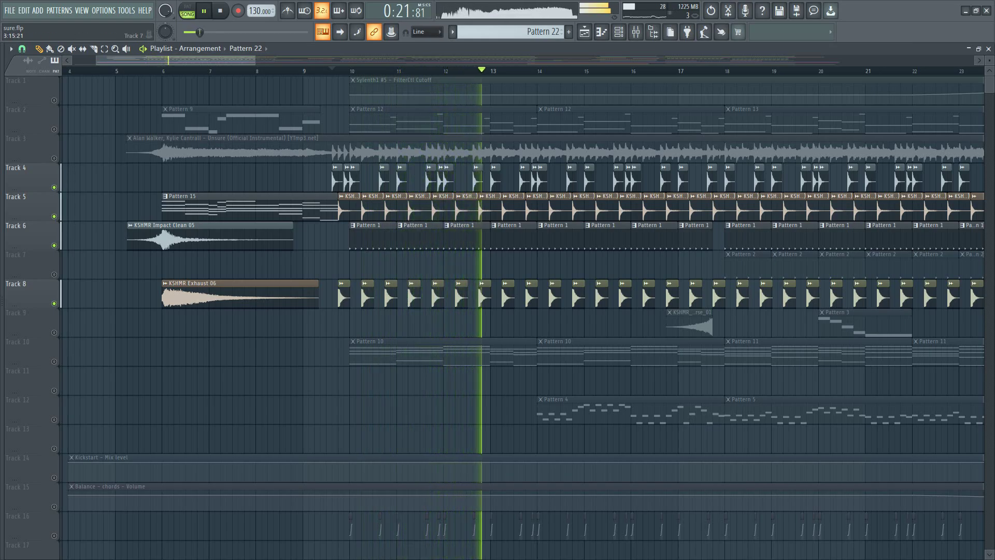
left_click(53, 274)
left_click(54, 332)
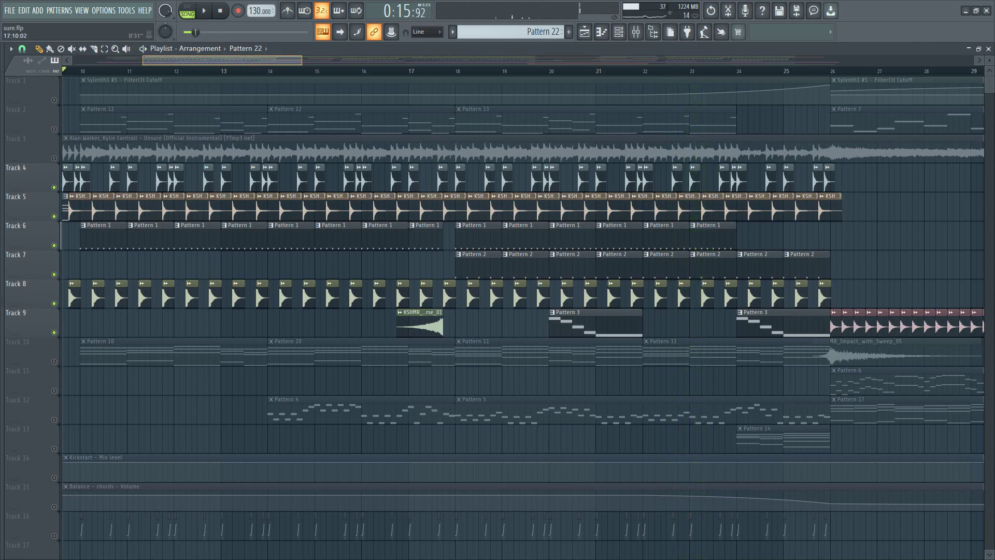
- Solo Track 10, add Tracks 9, 7 and 6, and play the build-up drums and effects from just before bar 26
left_click_drag(208, 61, 333, 60)
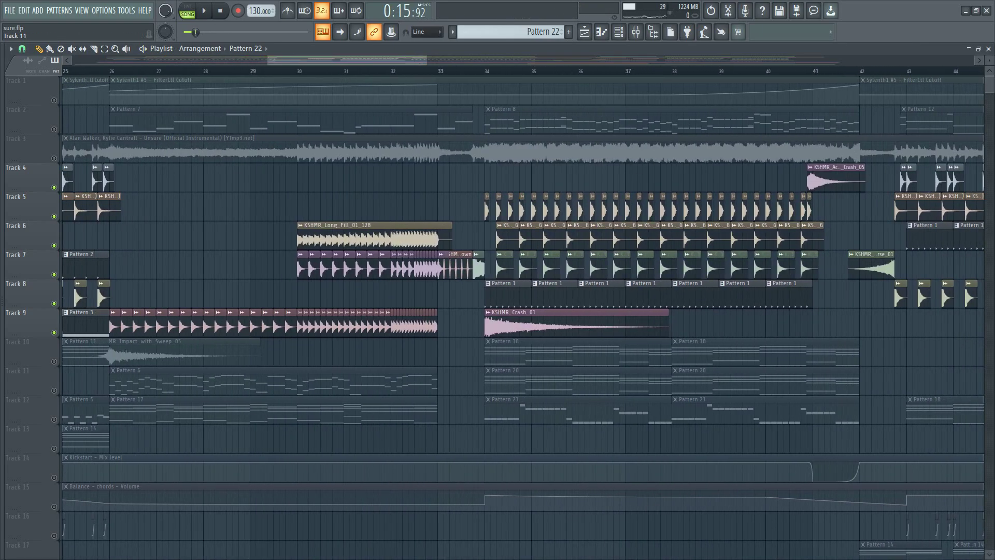
right_click(53, 361)
left_click(54, 332)
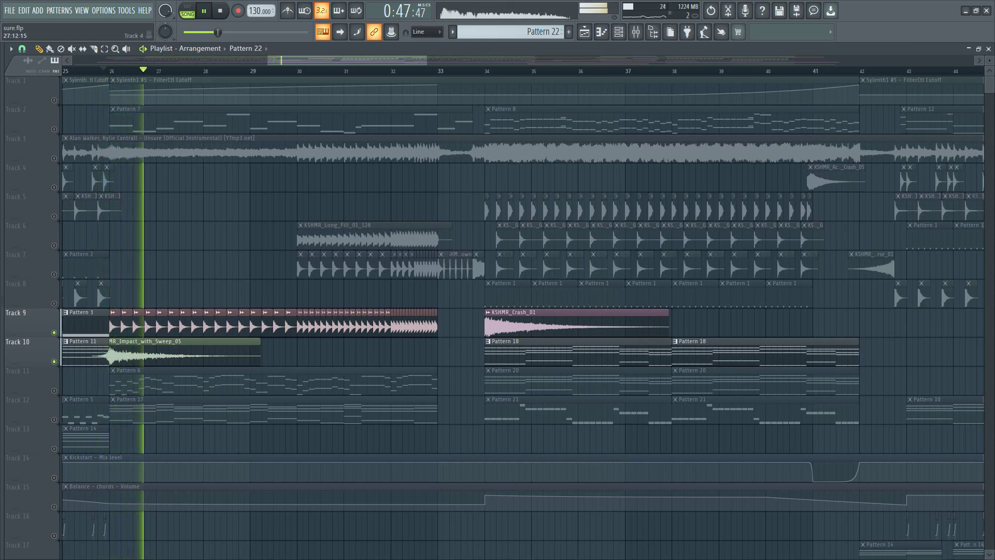
left_click(54, 274)
left_click(54, 245)
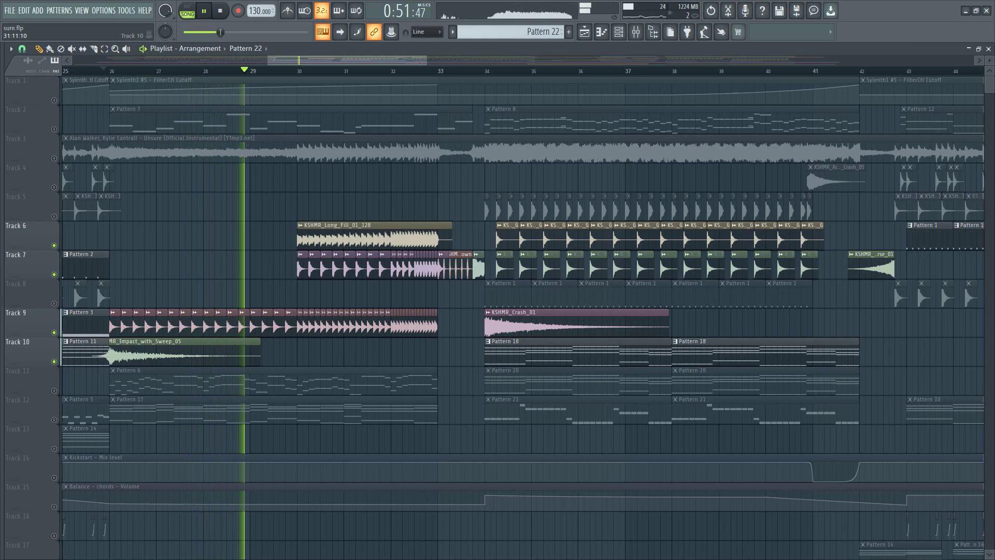
scroll(523, 311, "down", 4)
scroll(523, 310, "up", 4)
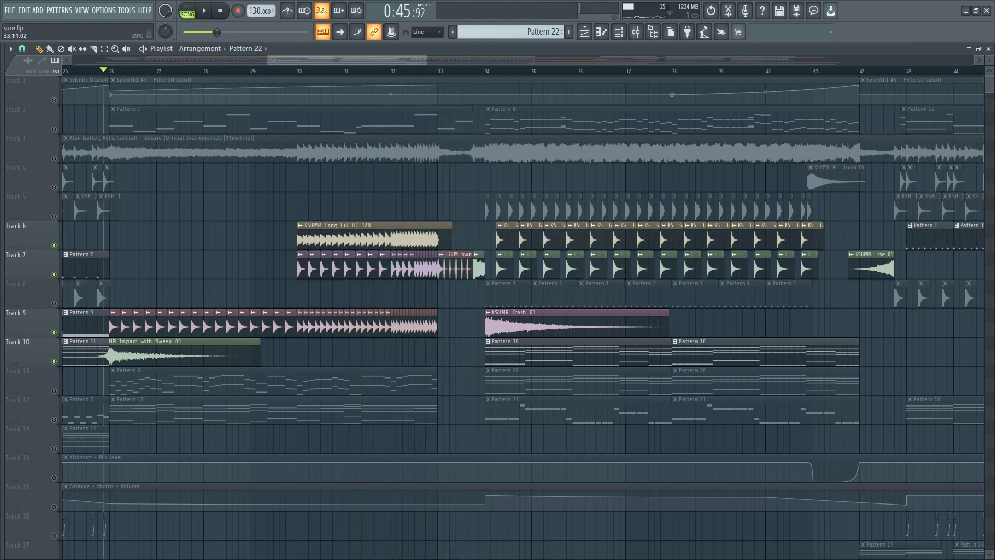
- Solo Track 5, add Tracks 6, 7, 8, 9 and 4, and play the drop's drums from bar 34
scroll(522, 311, "right", 3)
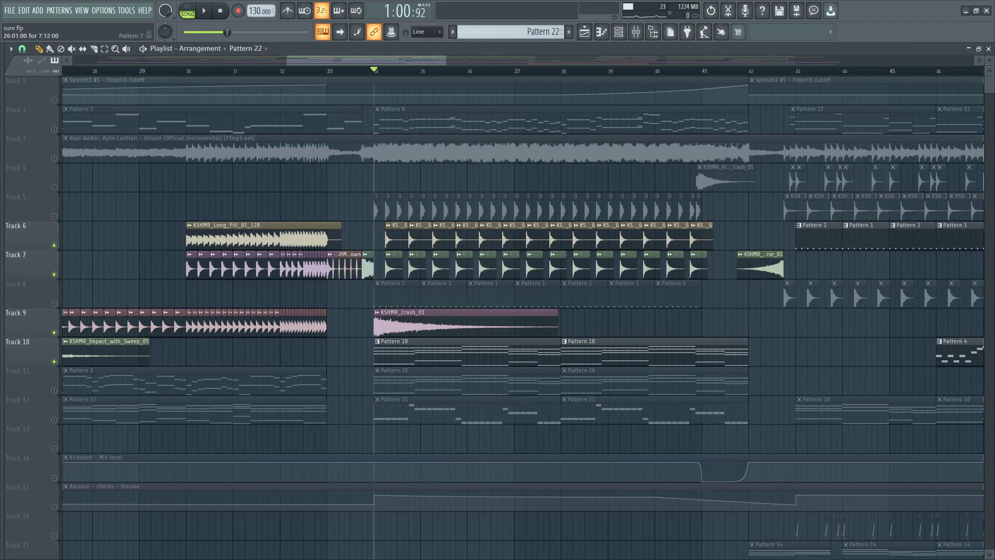
right_click(54, 216)
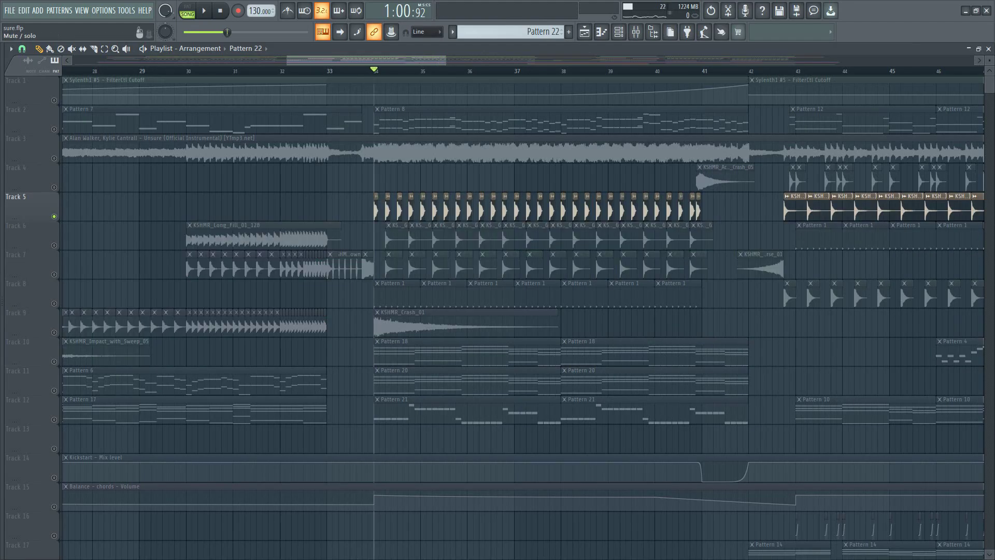
left_click(54, 245)
left_click(54, 274)
left_click(54, 303)
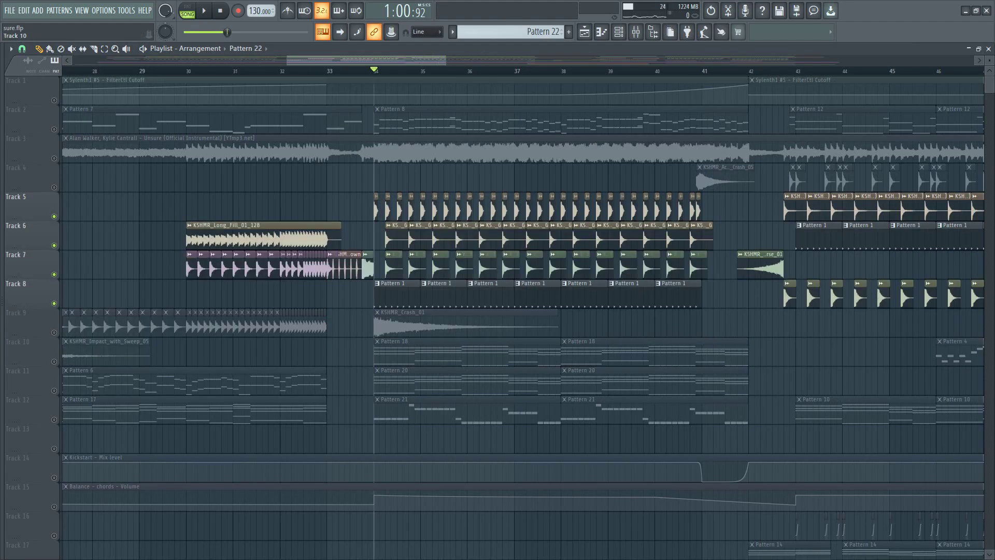
left_click(54, 332)
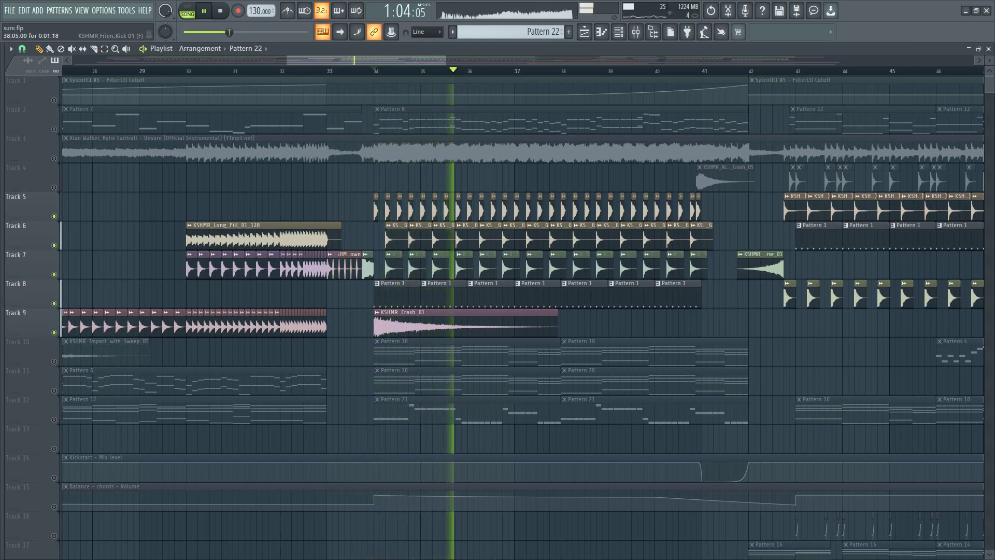
left_click(54, 187)
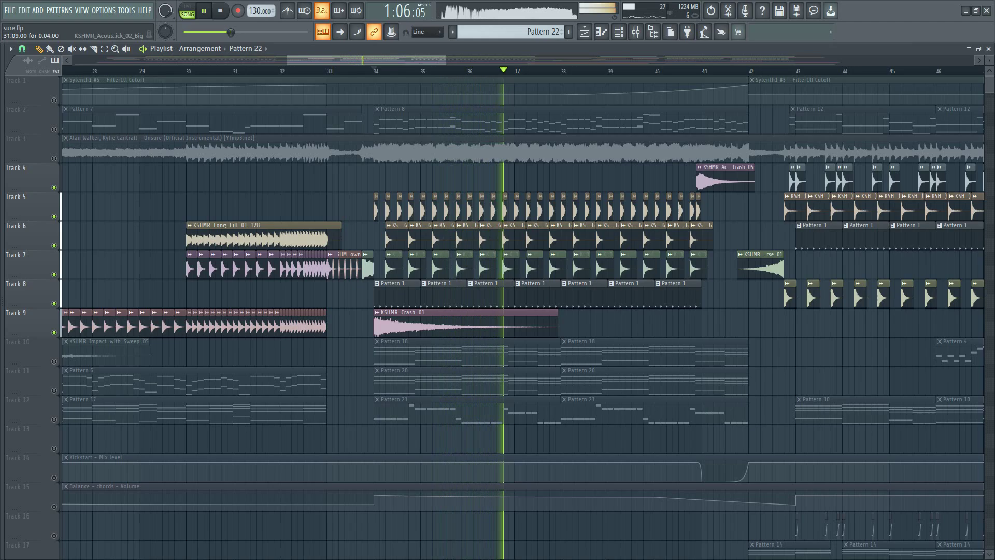
scroll(518, 311, "down", 1)
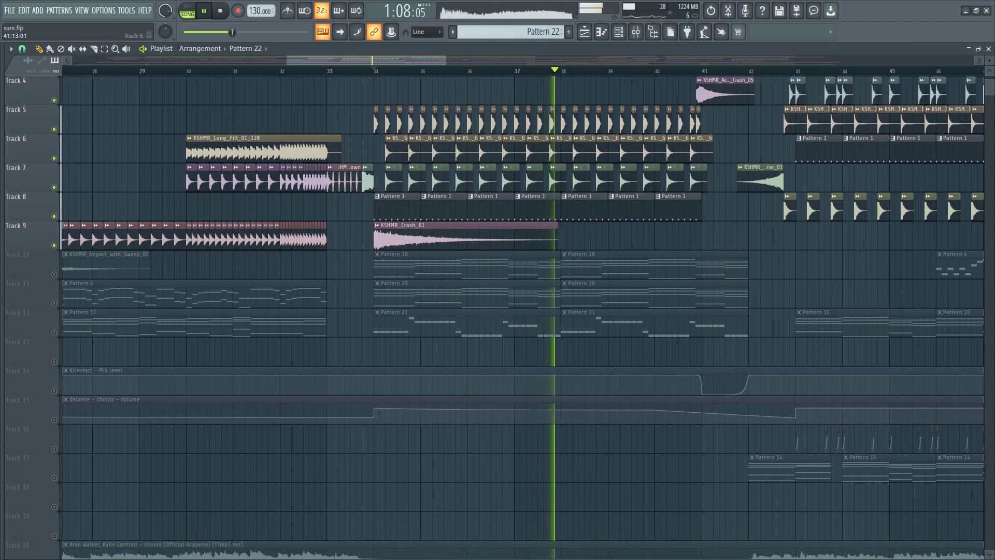
scroll(518, 311, "up", 1)
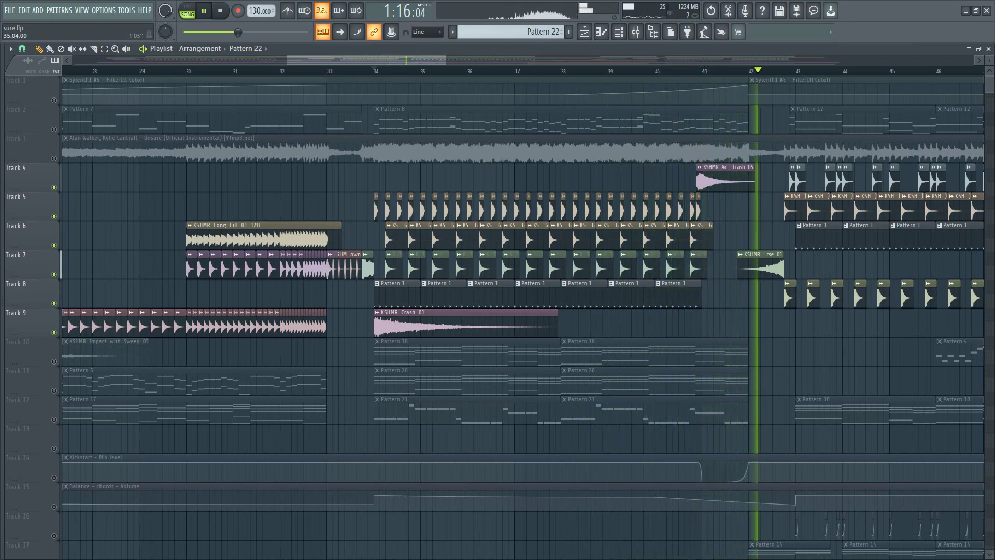
- Play the drum section that starts around bar 42 with Tracks 4 to 9 audible
key("space")
left_click_drag(429, 61, 536, 61)
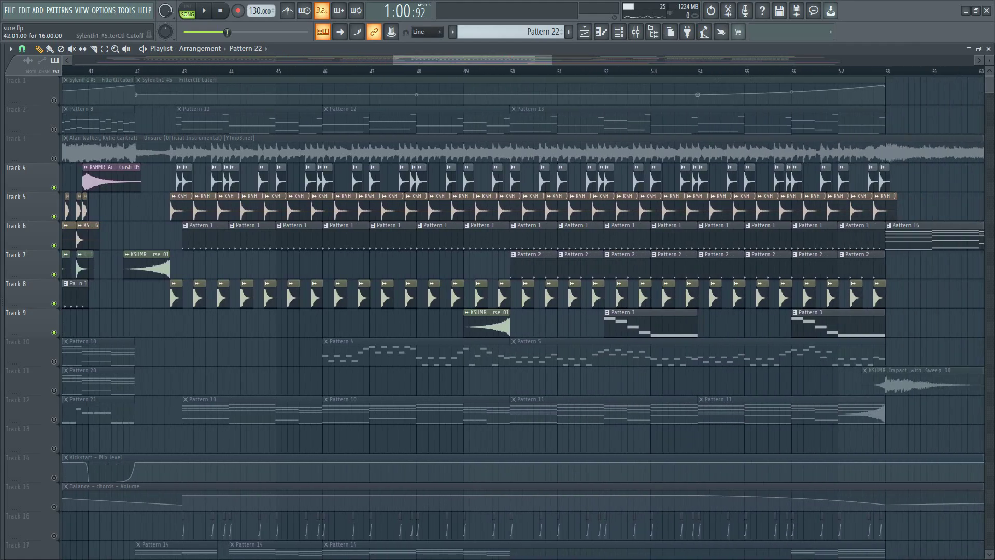
key("space")
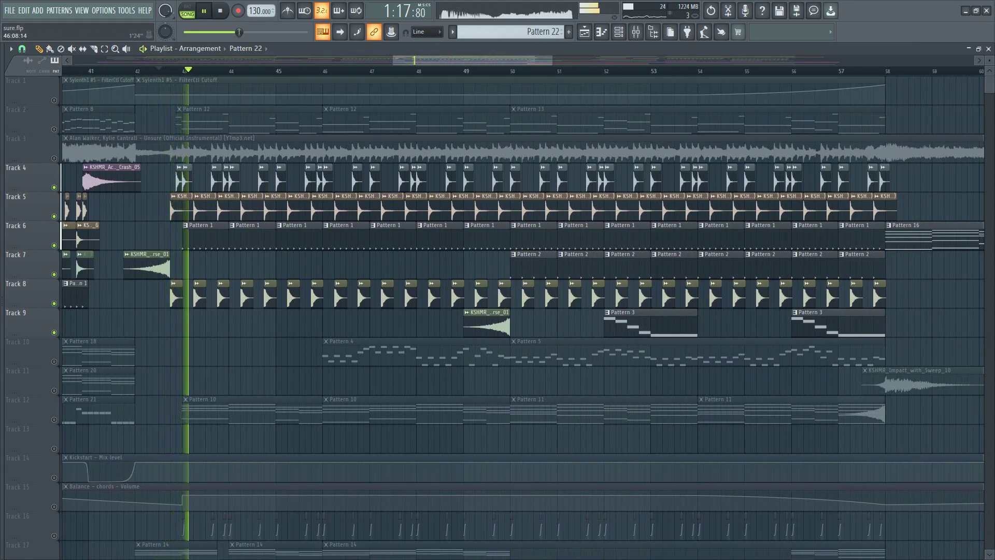
key("space")
- Solo Track 11 and play the KSHMR impact with sweep clip from just before bar 58
left_click_drag(472, 61, 574, 61)
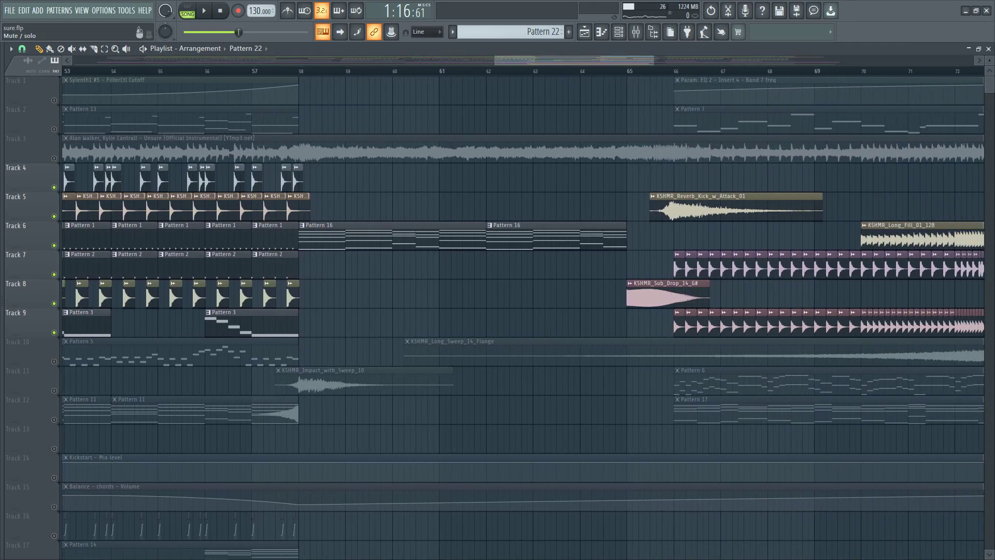
right_click(53, 391)
left_click(287, 71)
key("space")
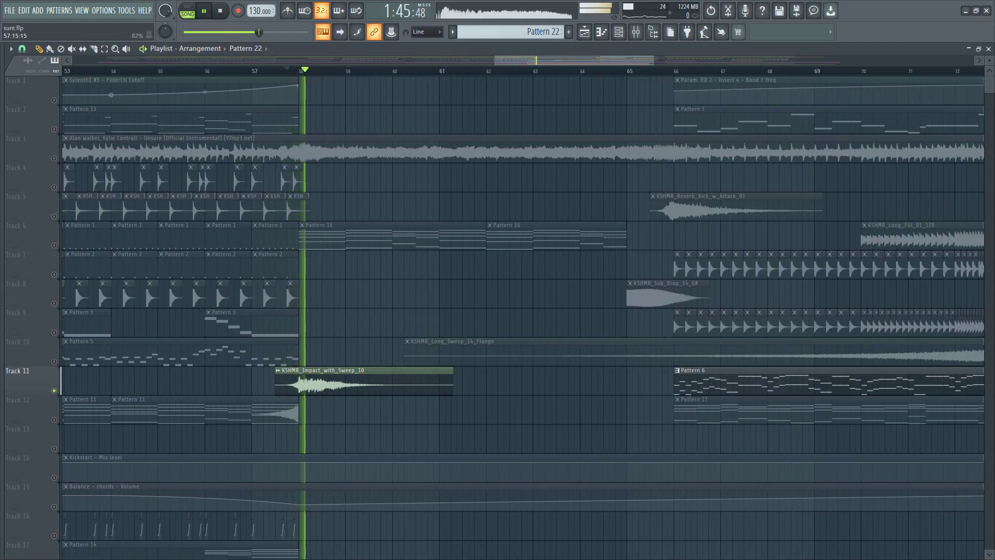
- Solo Track 8 and play the KSHMR sub drop clip from just before bar 65
left_click_drag(574, 60, 599, 61)
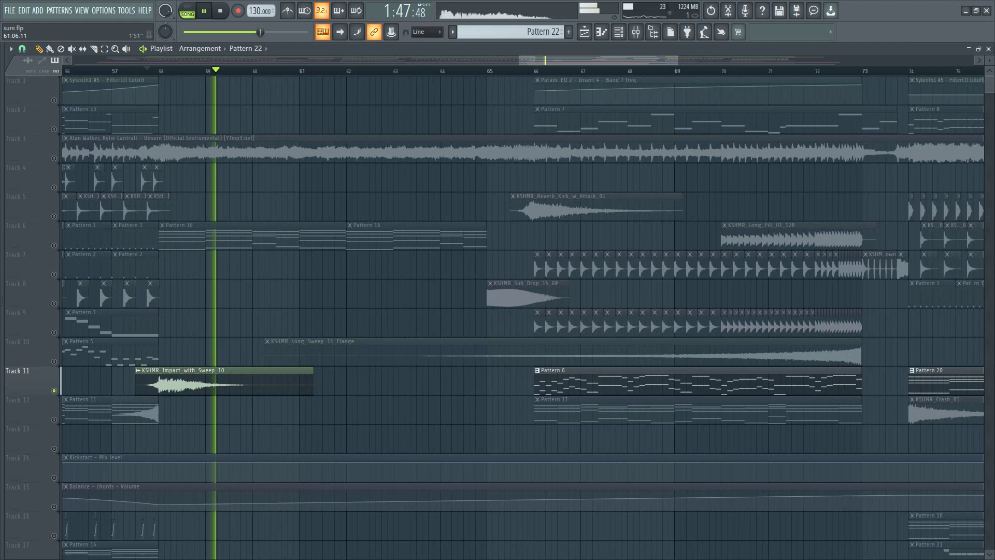
left_click(481, 71)
key("space")
right_click(54, 303)
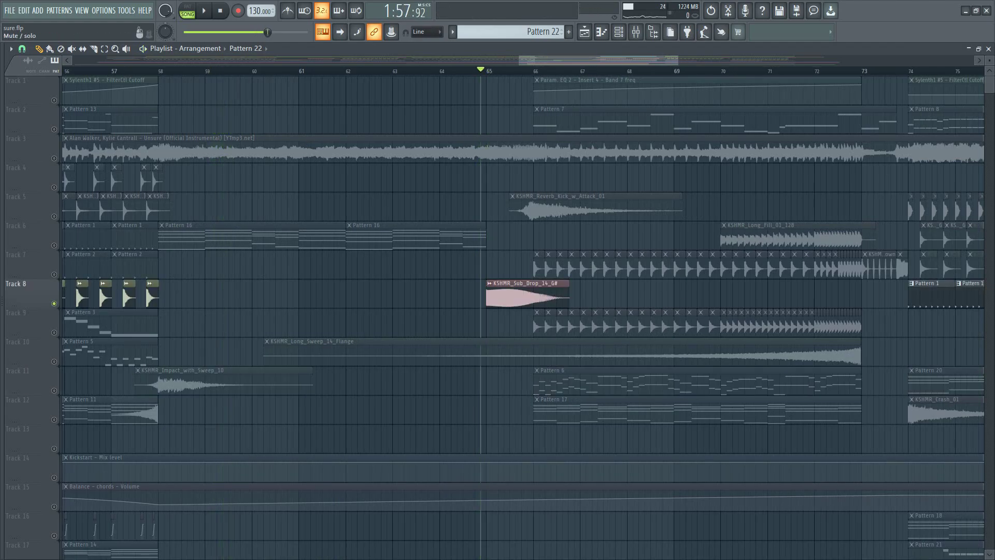
key("space")
- Unmute Tracks 5, 7, 10, 9 and 6 one after another while the second build-up plays
left_click(54, 216)
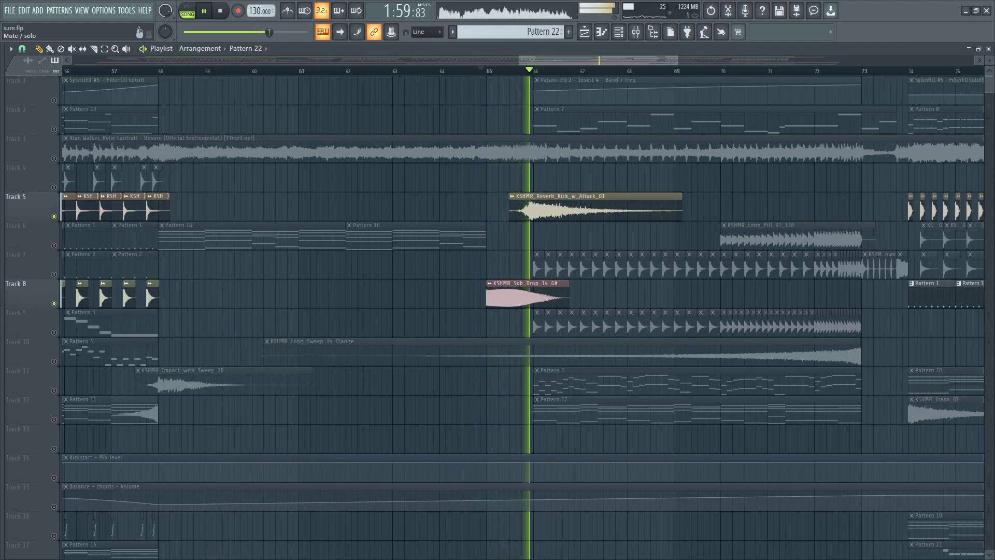
left_click(54, 275)
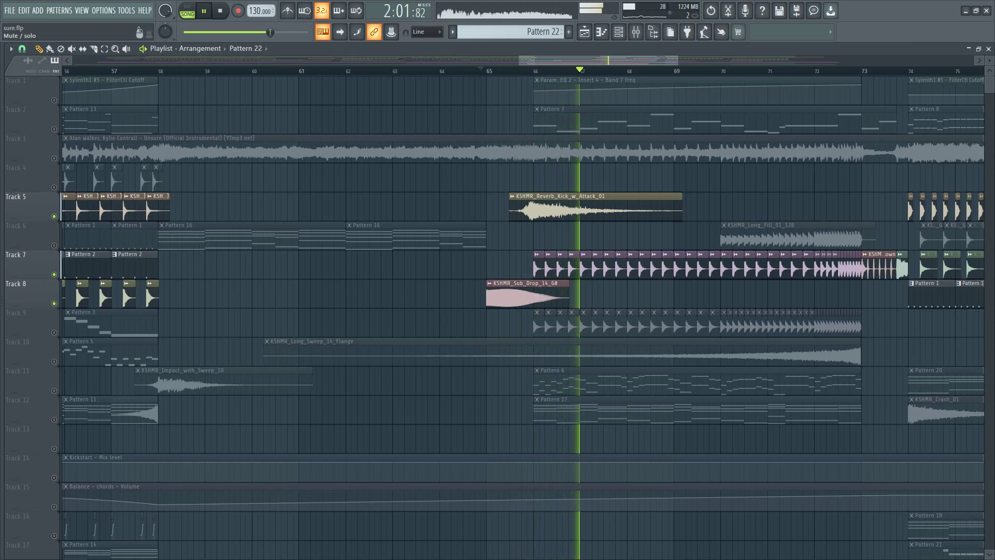
left_click(54, 361)
left_click(54, 333)
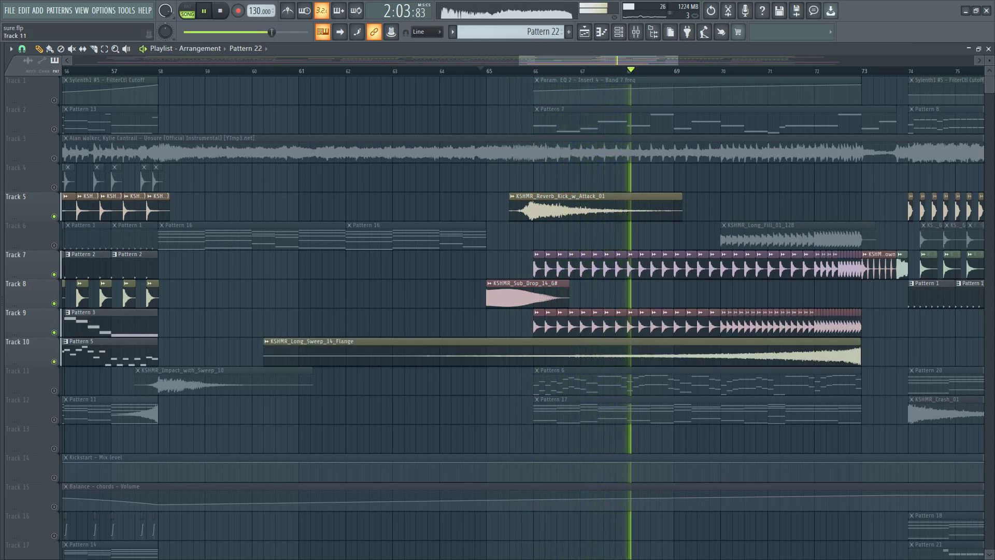
left_click(54, 246)
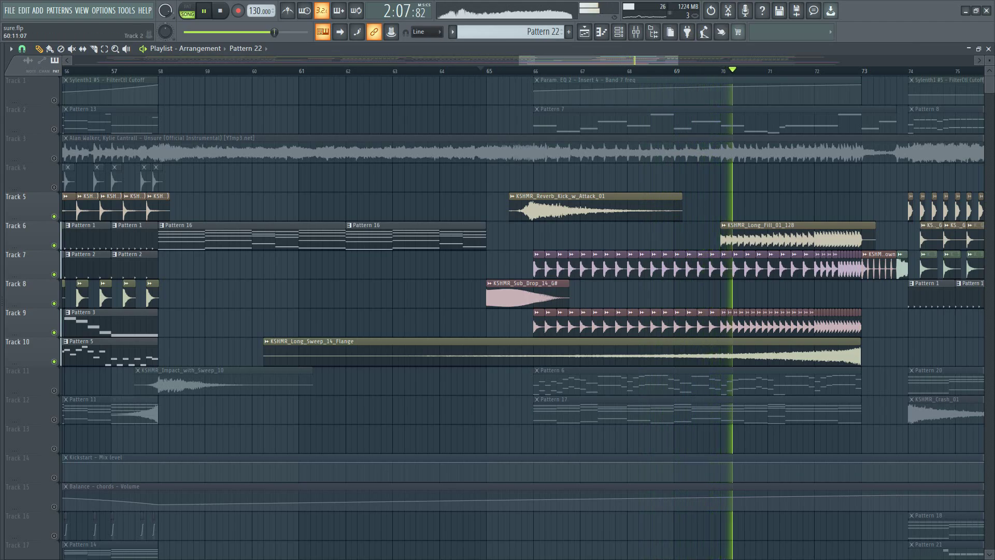
- Follow the second build-up to its end, stop playback and examine the final drop's drum clips from bar 74 to bar 89
left_click_drag(577, 61, 628, 61)
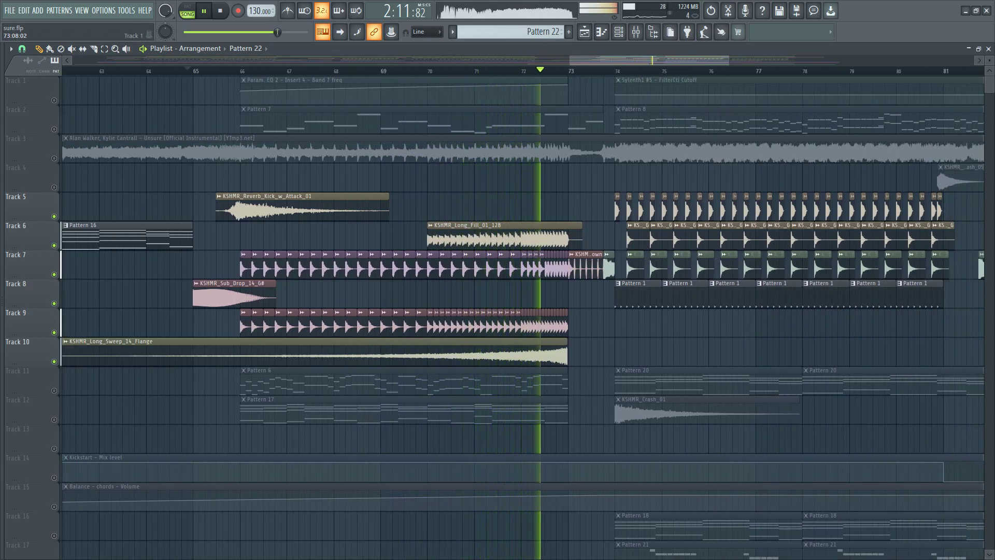
left_click_drag(589, 61, 619, 61)
key("space")
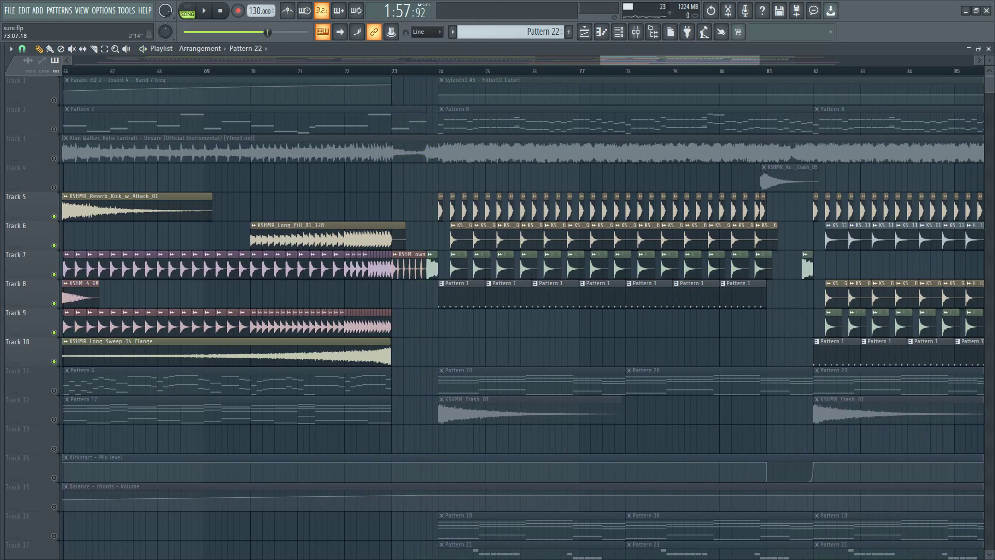
left_click_drag(680, 61, 737, 61)
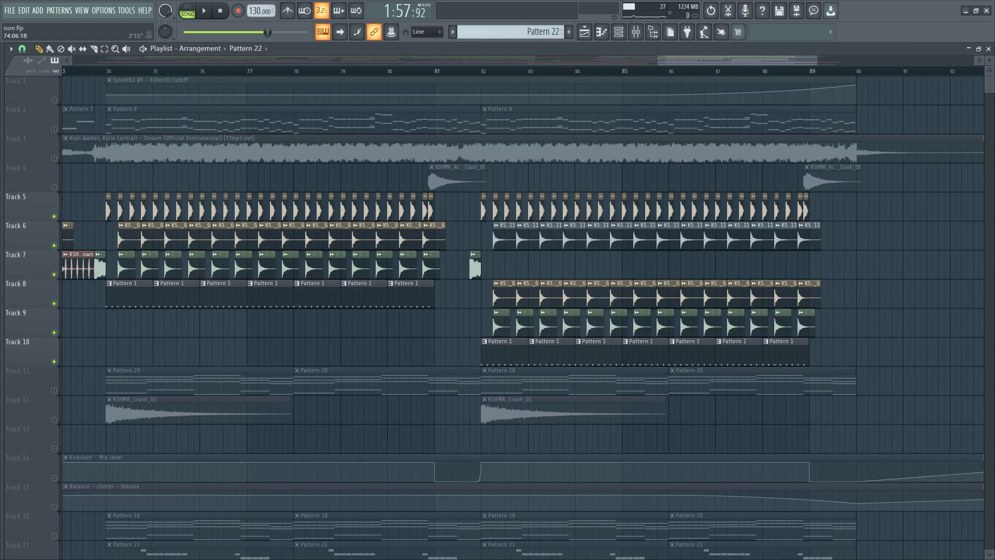
- Play the final drop from bar 74, jump ahead to late in bar 80, and unmute Tracks 4 and 12 during playback
key("space")
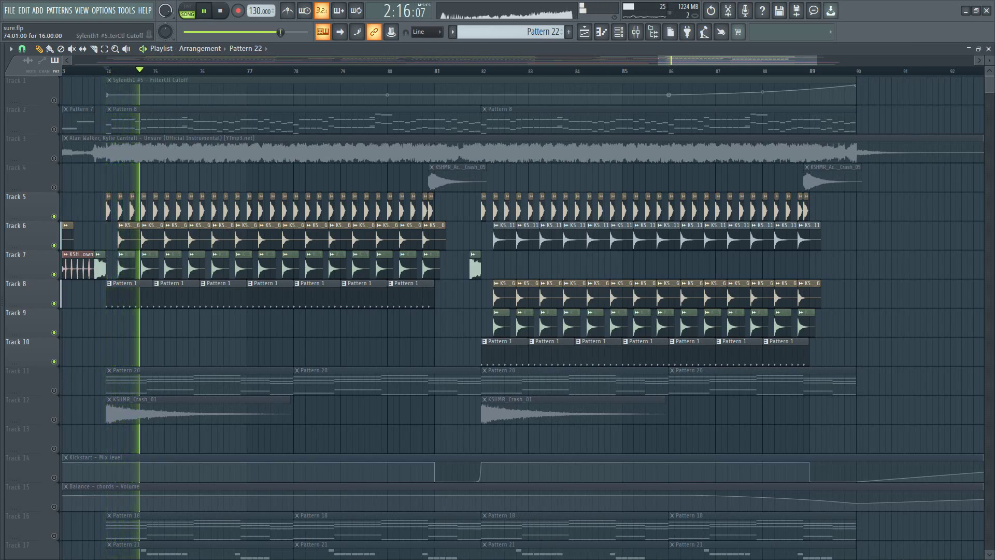
left_click(426, 71)
left_click(54, 187)
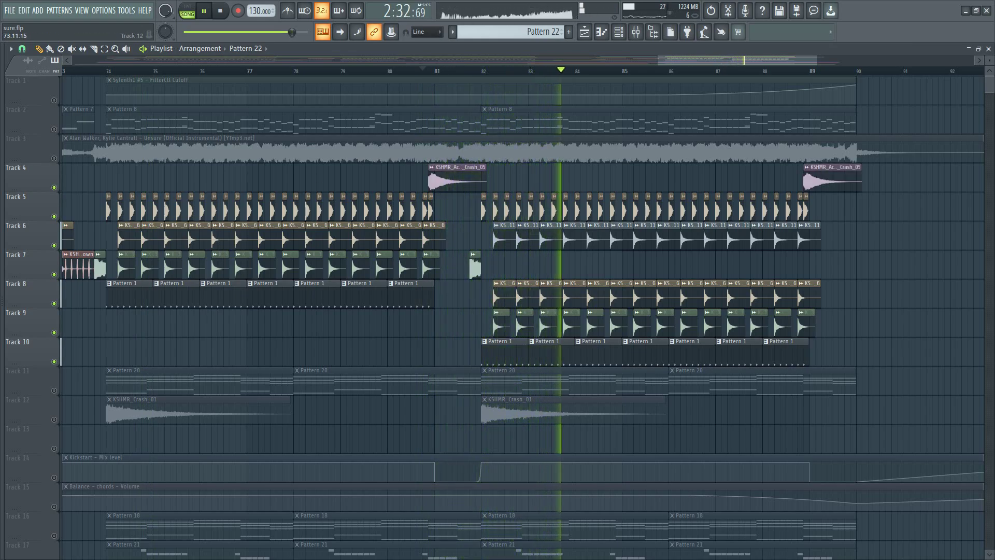
left_click(54, 420)
scroll(570, 207, "down", 4)
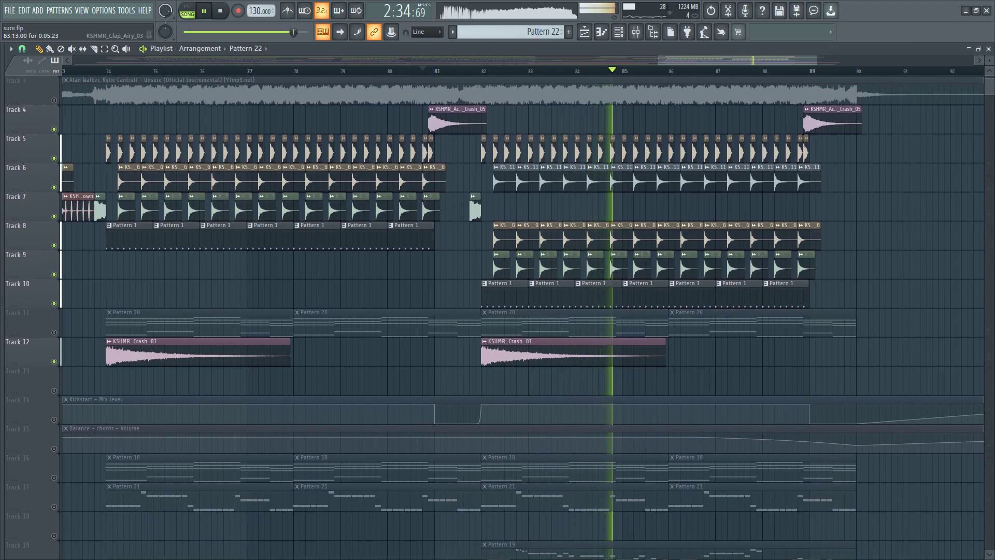
scroll(518, 311, "up", 4)
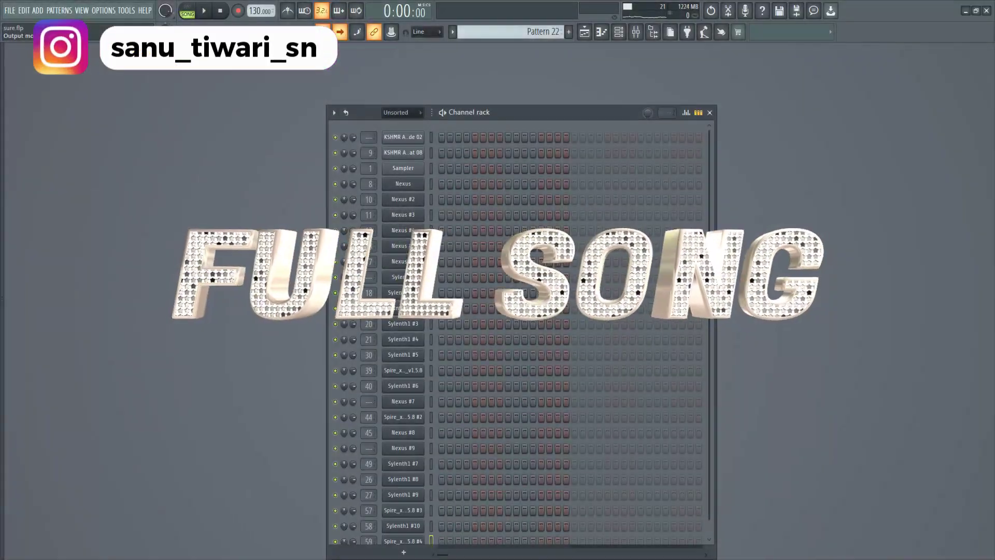
- Open the playlist and examine the full arrangement across all bars, from Track 1 down to the acapella on Track 20
left_click(584, 33)
scroll(523, 280, "down", 10)
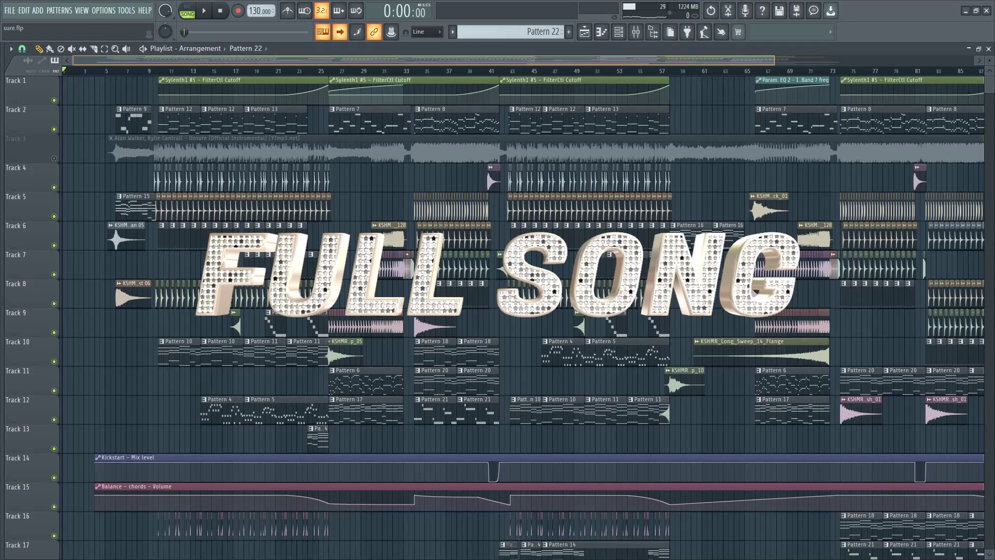
left_click_drag(774, 61, 857, 60)
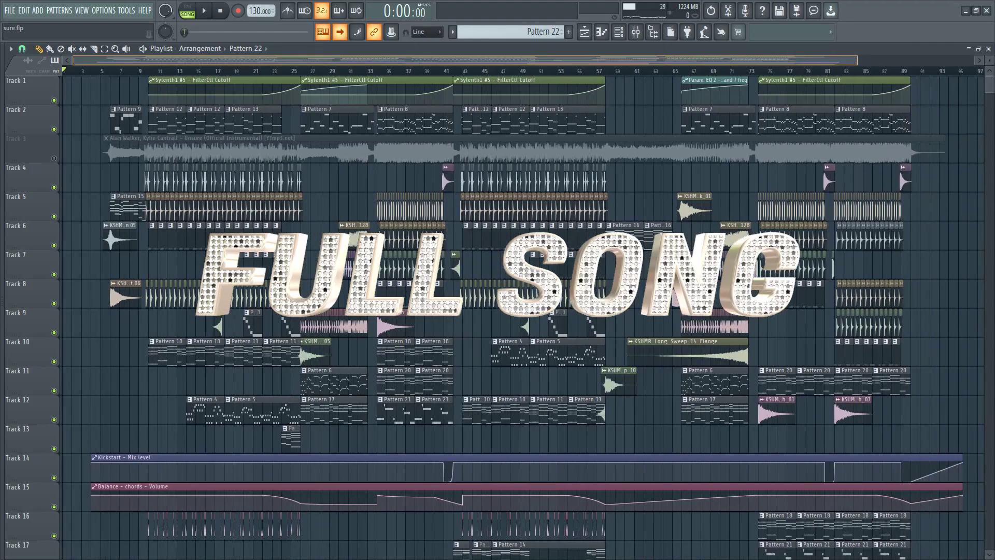
scroll(661, 207, "down", 6)
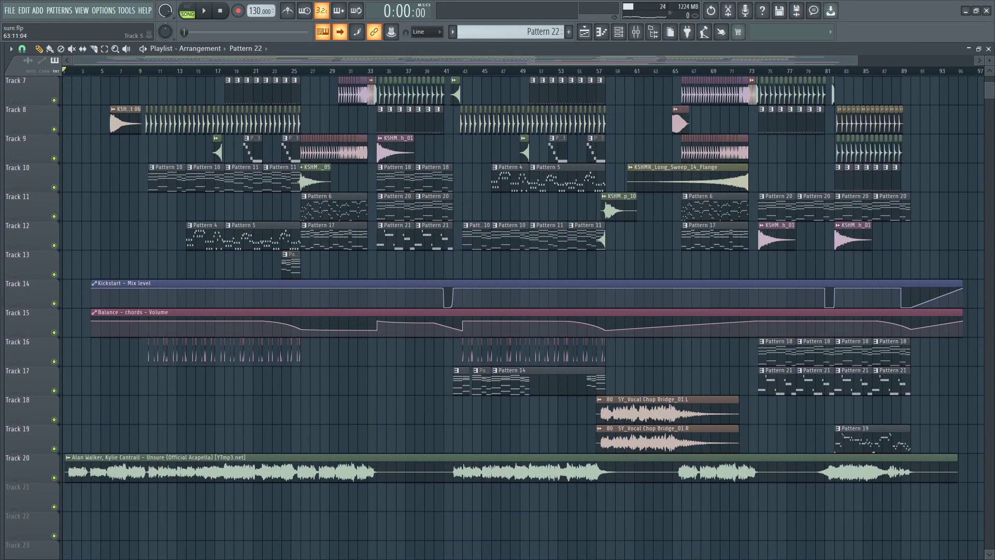
scroll(523, 311, "up", 6)
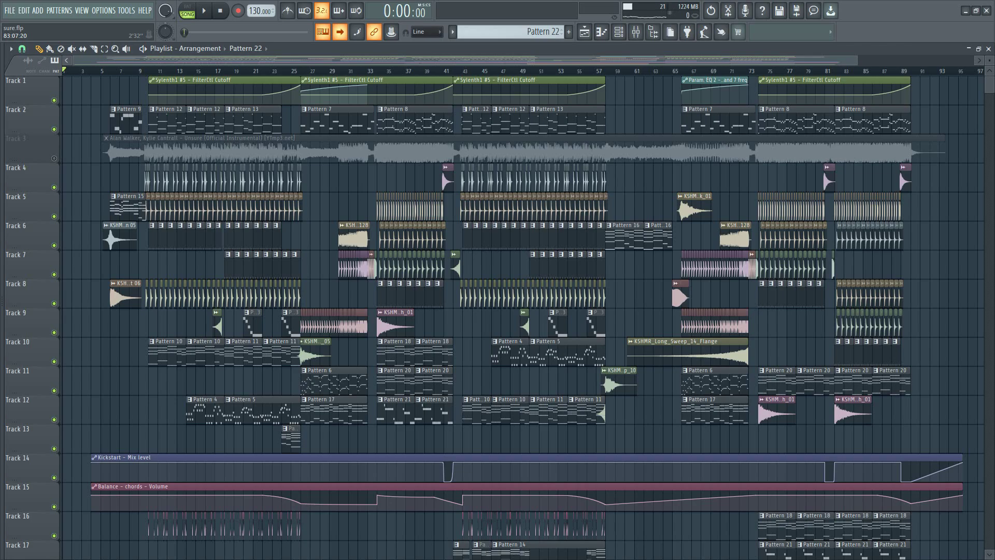
scroll(848, 176, "down", 1)
scroll(849, 176, "up", 1)
scroll(853, 119, "down", 1)
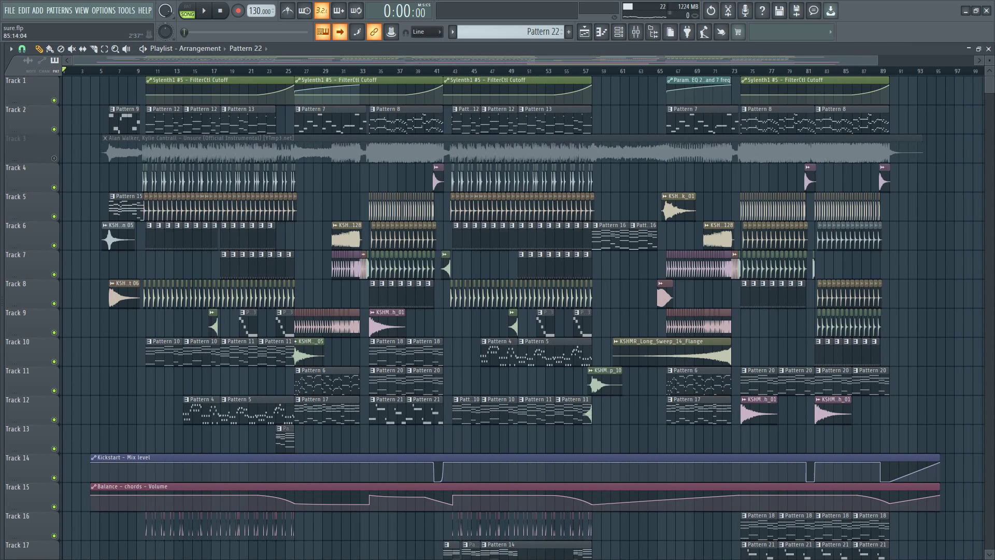
scroll(854, 119, "down", 1)
- Zoom the playlist in on the opening bars and play the full song from the start, checking the tracks near the ending
left_click_drag(876, 60, 137, 60)
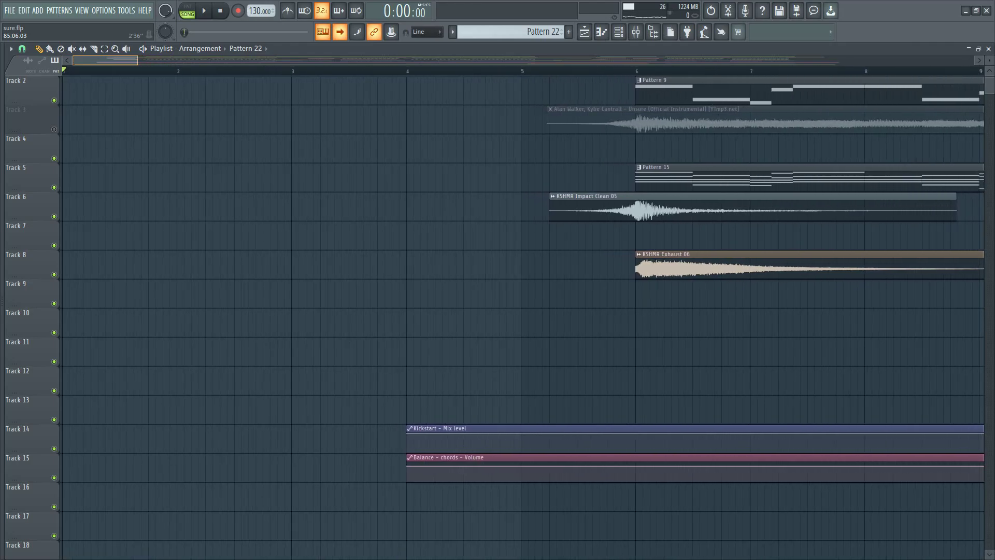
key("space")
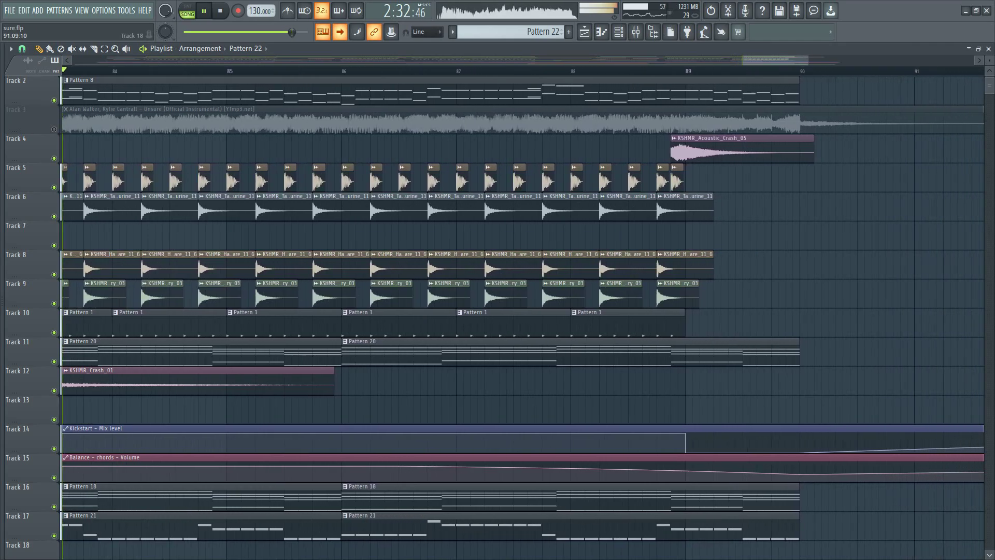
scroll(518, 311, "down", 3)
scroll(518, 311, "up", 5)
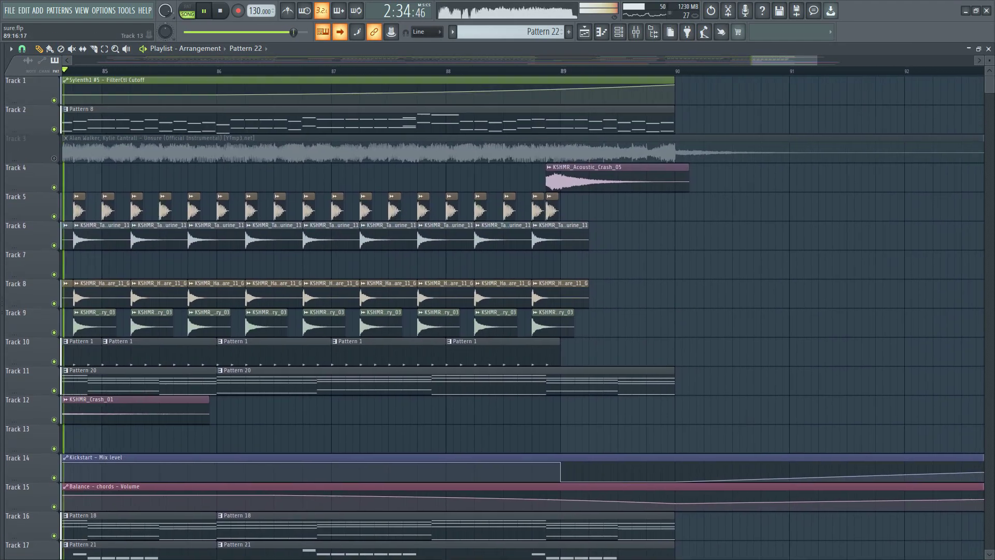